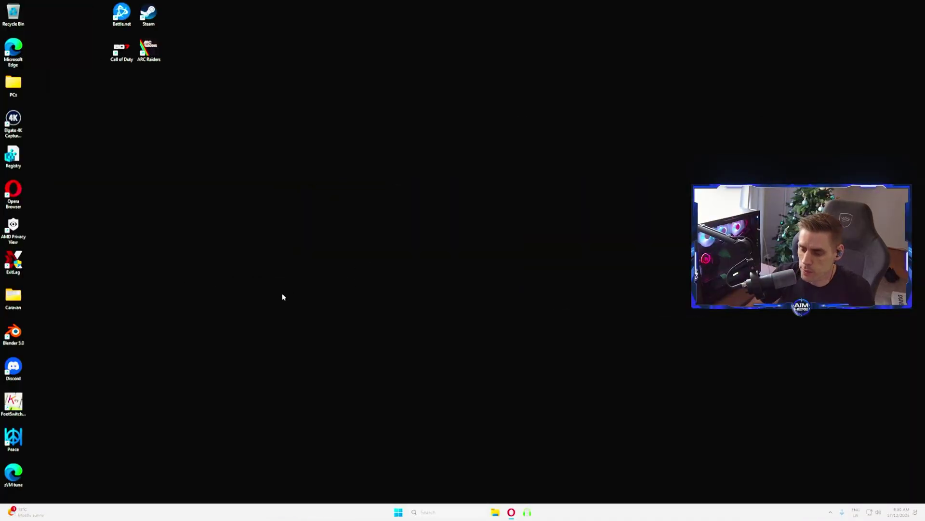
- Verify windowed-game optimizations and hardware-accelerated GPU scheduling are On under Graphics, then close Settings
left_click(442, 511)
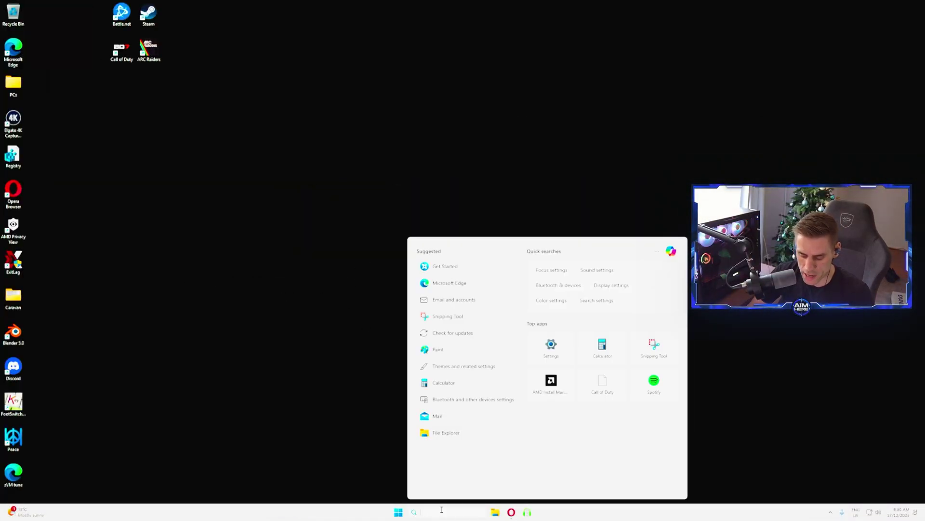
type("game mode settings")
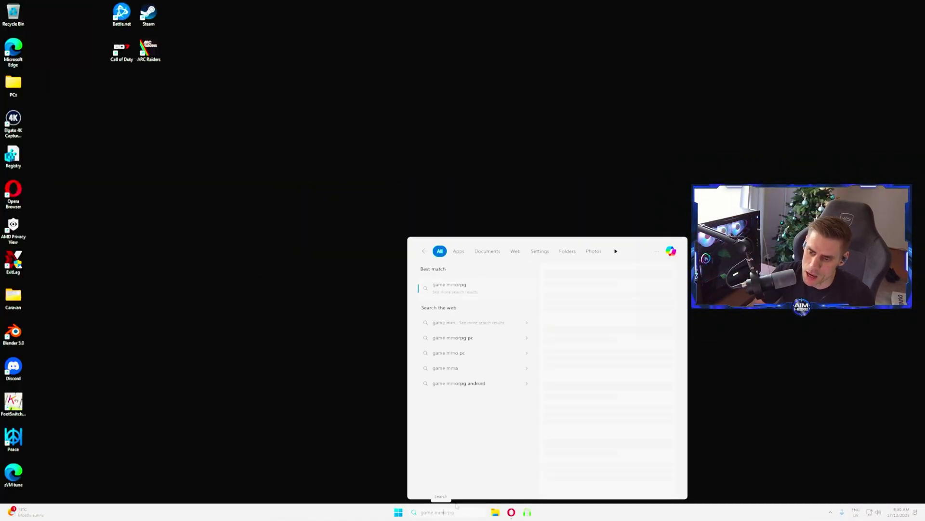
left_click(454, 288)
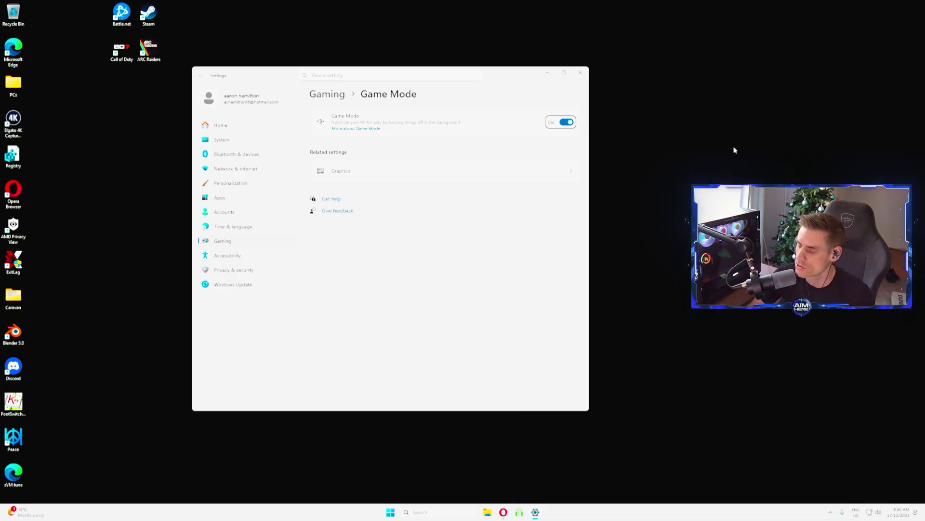
left_click(368, 172)
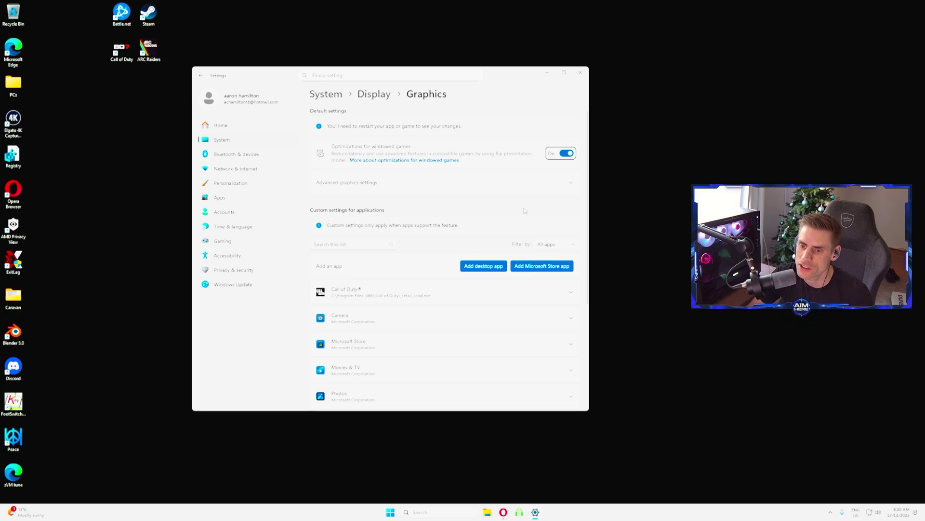
left_click(375, 184)
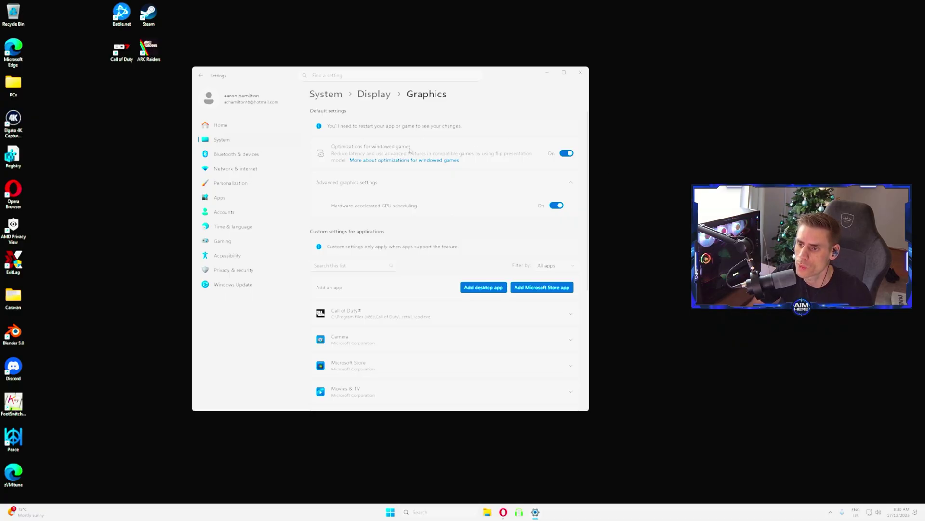
scroll(549, 176, "down", 3)
scroll(517, 190, "up", 3)
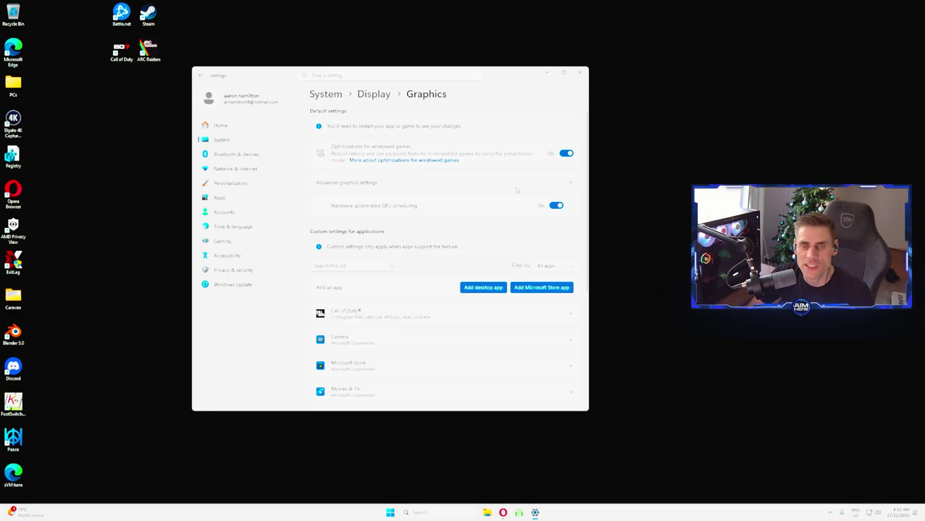
left_click(581, 74)
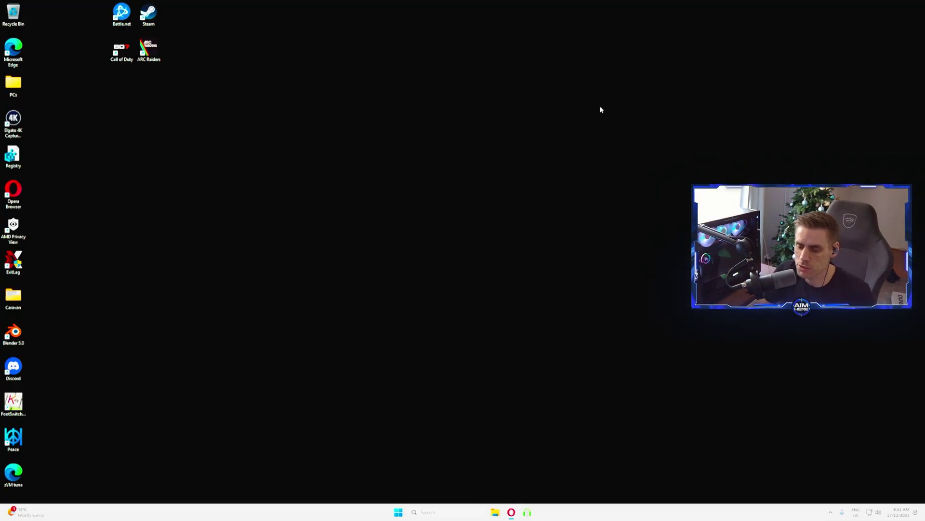
- Open Choose a power plan with Ultimate Performance active and show the High performance and Power saver plans
left_click(429, 510)
type("power p")
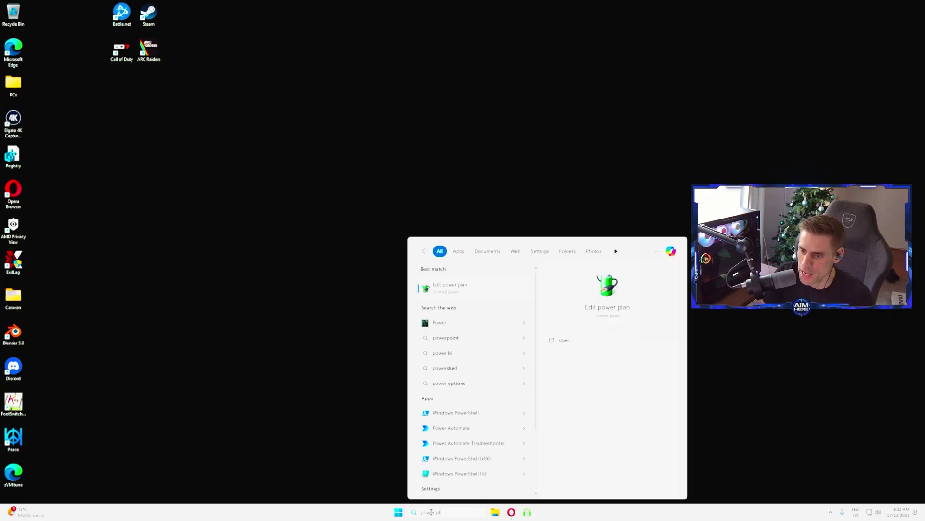
type("l")
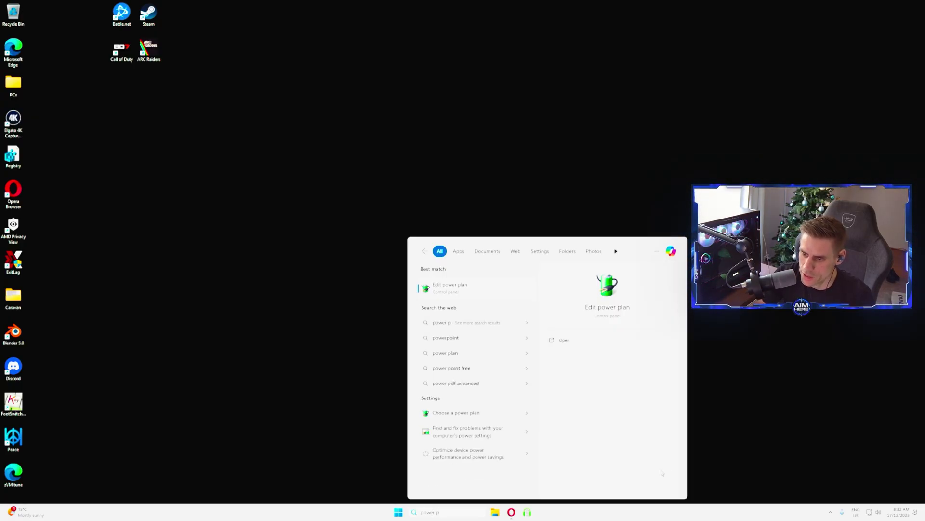
left_click(472, 413)
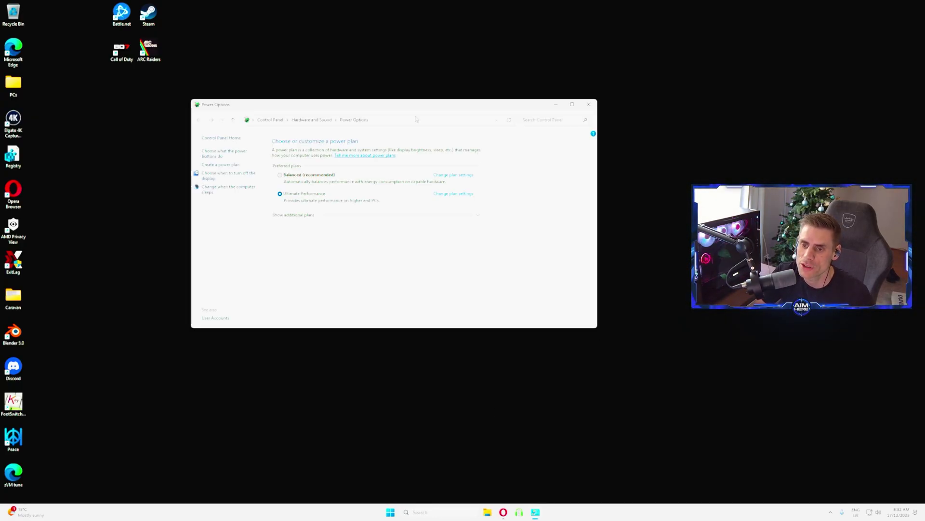
left_click_drag(407, 105, 383, 85)
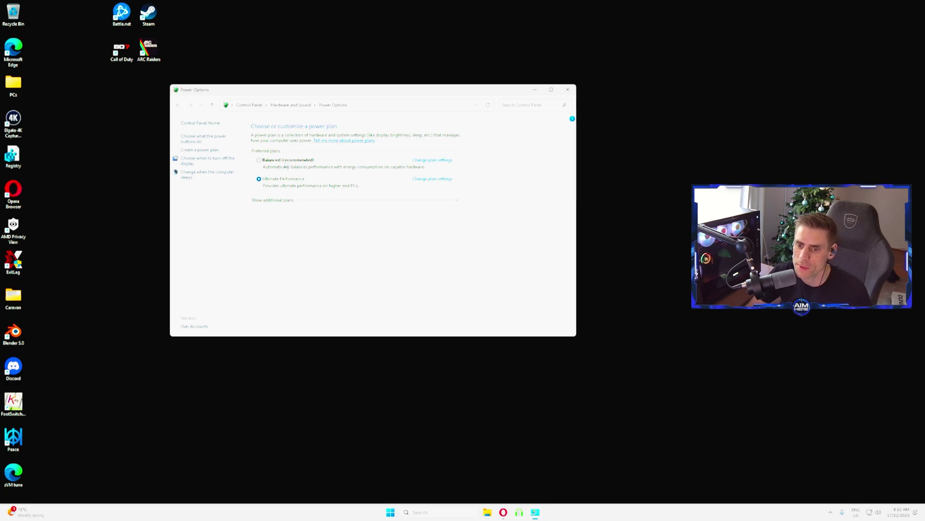
left_click(284, 200)
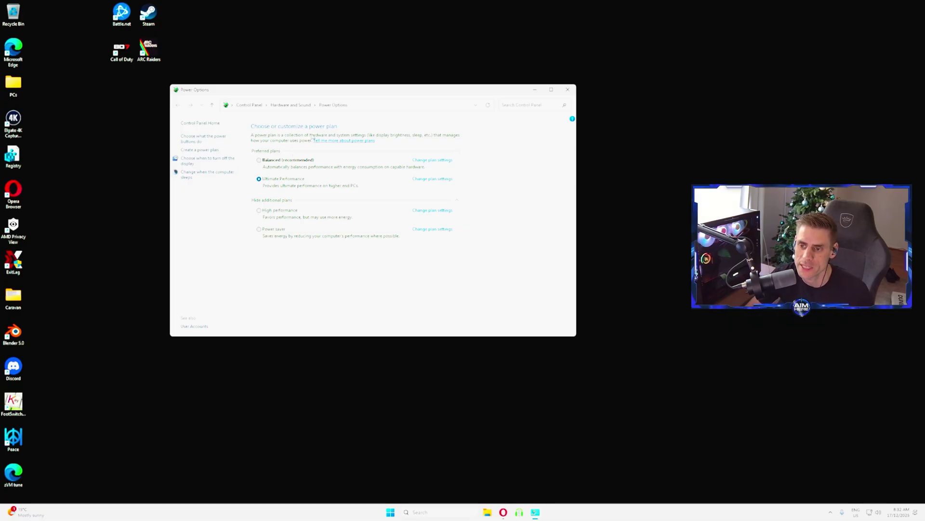
left_click(457, 510)
type("cmd")
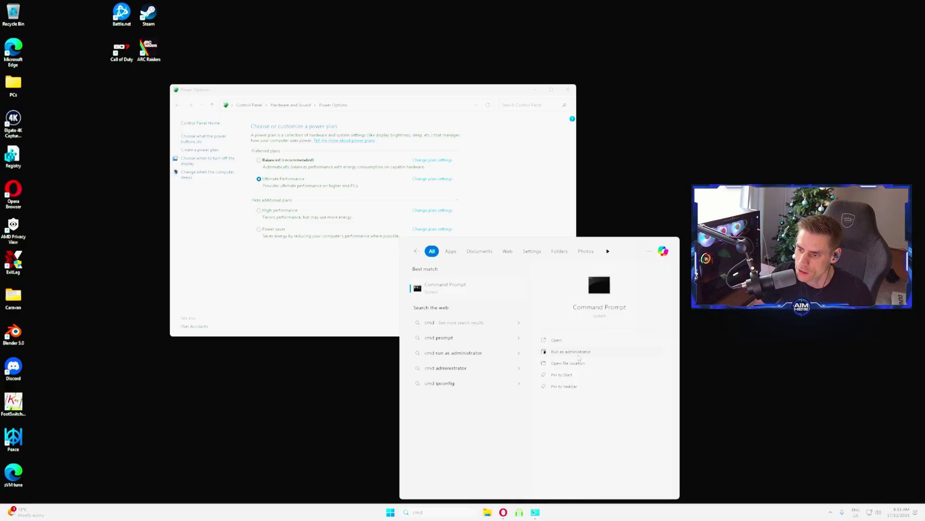
- In an administrator Command Prompt, run powercfg -duplicatescheme to copy the Ultimate Performance plan
left_click(571, 351)
left_click(436, 317)
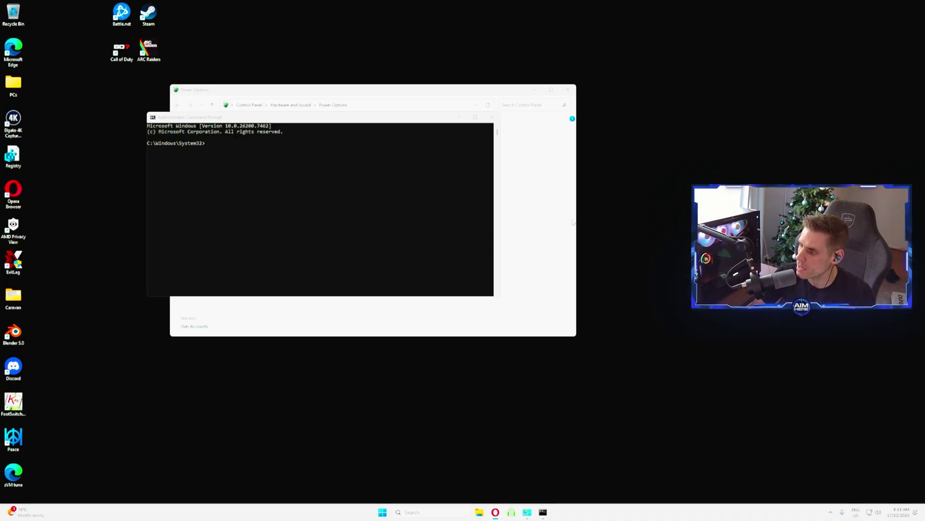
left_click(242, 146)
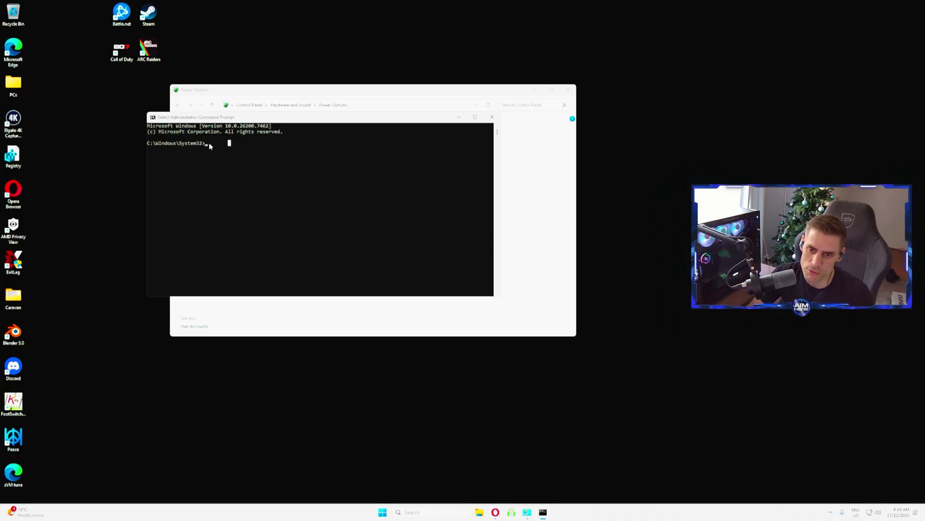
type("powercfg -duplicatescheme e9a42b02-d5df-448d-aa00-03f14749eb61")
key("Return")
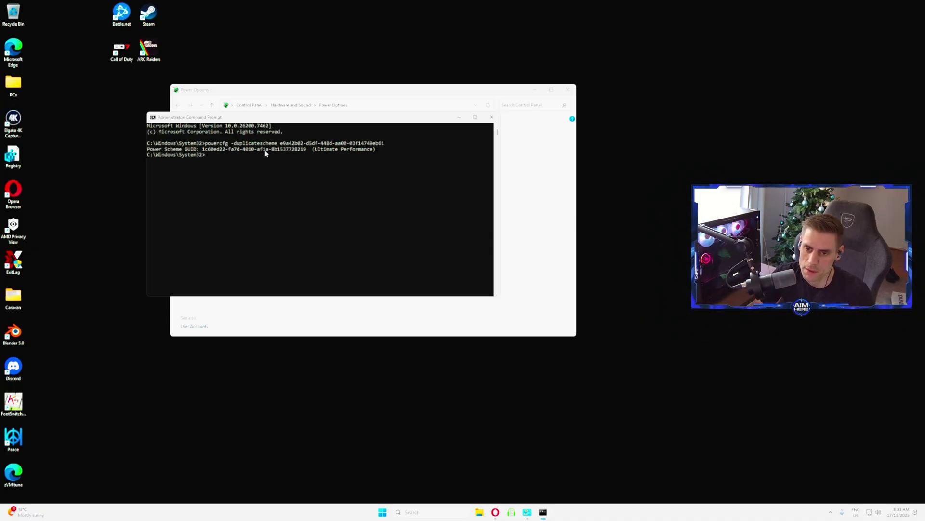
- Check the new Ultimate Performance plan in Power Options, then close both windows
left_click(215, 110)
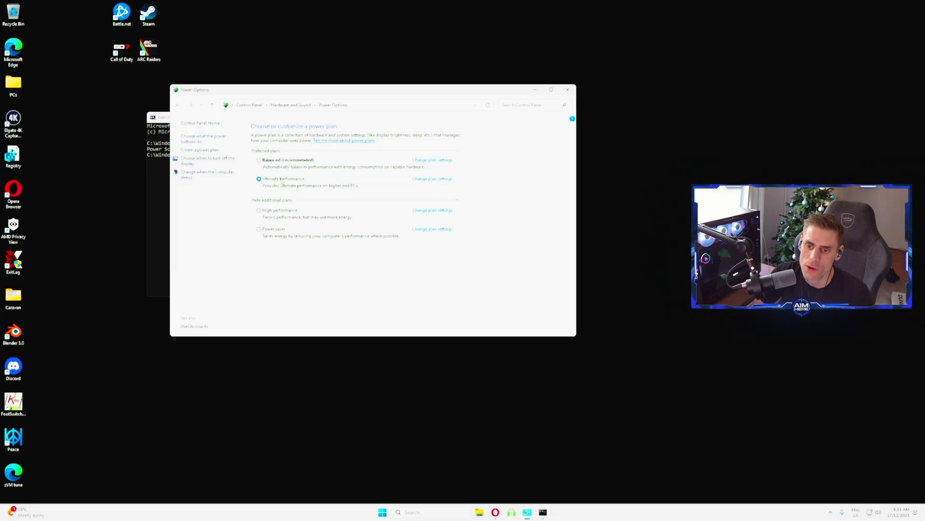
left_click(434, 179)
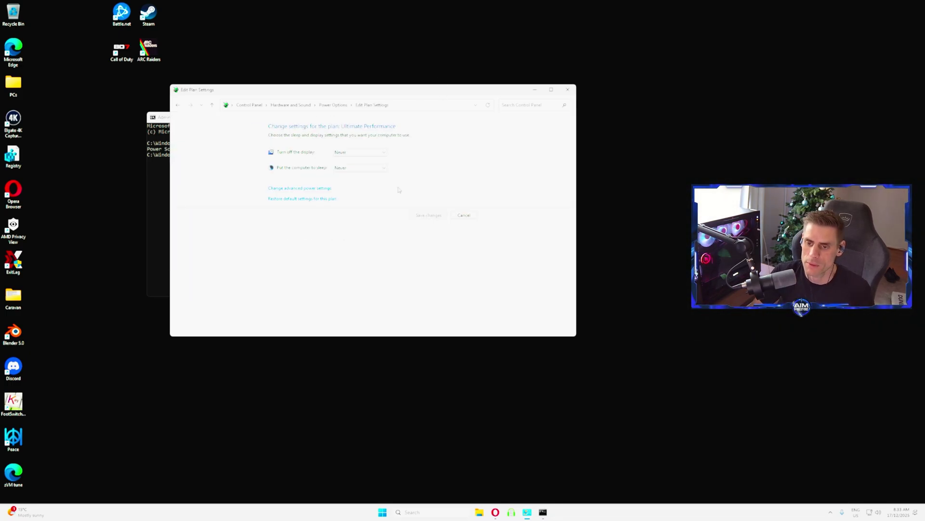
left_click(178, 106)
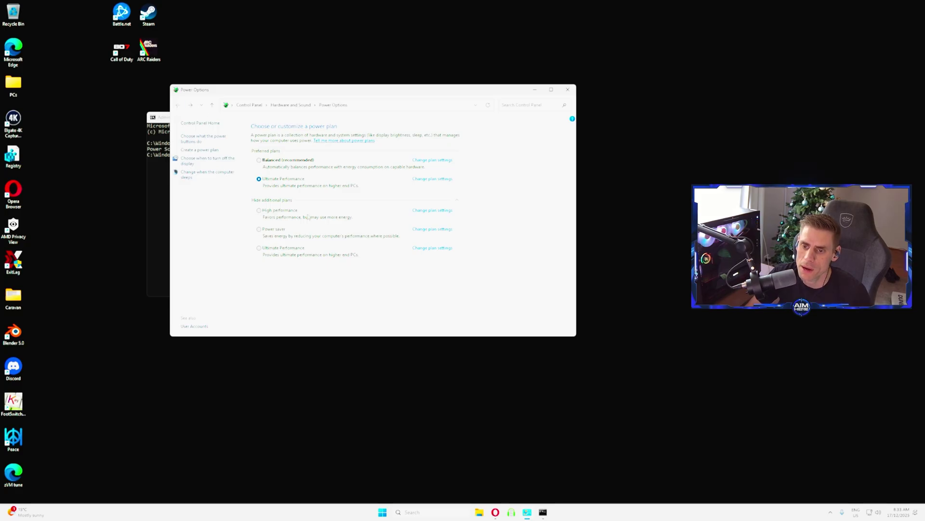
left_click(568, 90)
left_click(492, 117)
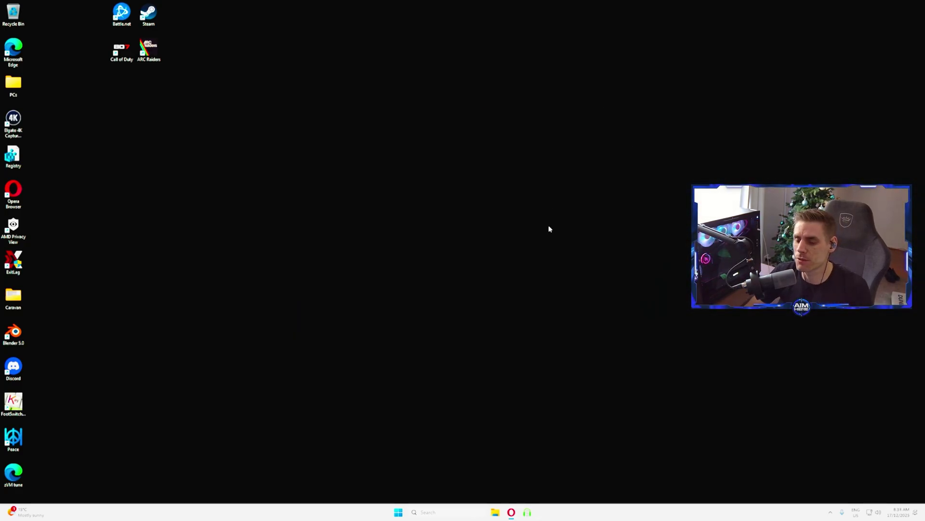
- Confirm Windows Update reports up to date and its history lists the 2025-12 Security Update, then close Settings
left_click(461, 510)
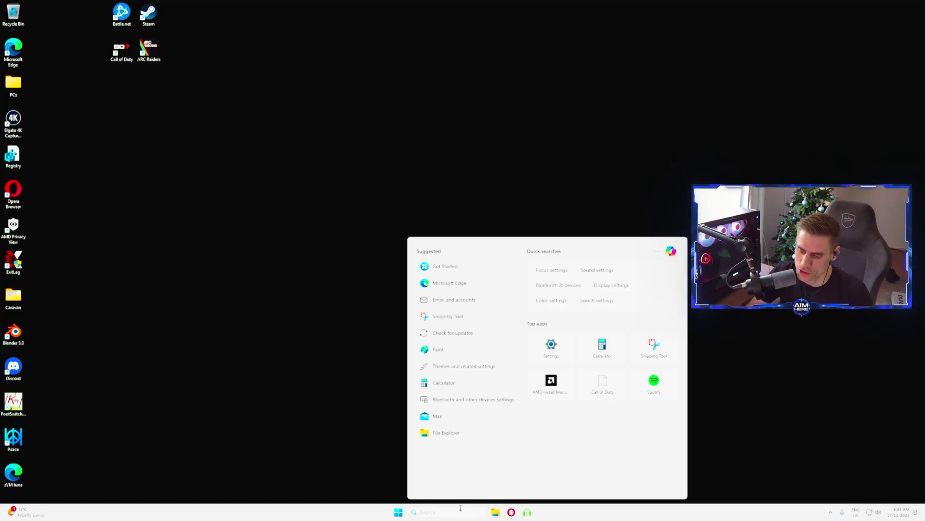
type("upd")
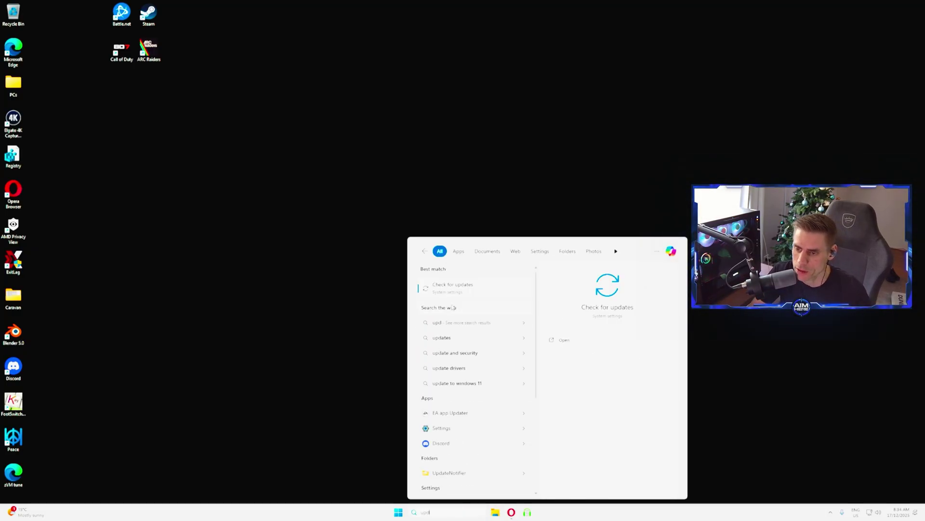
left_click(452, 287)
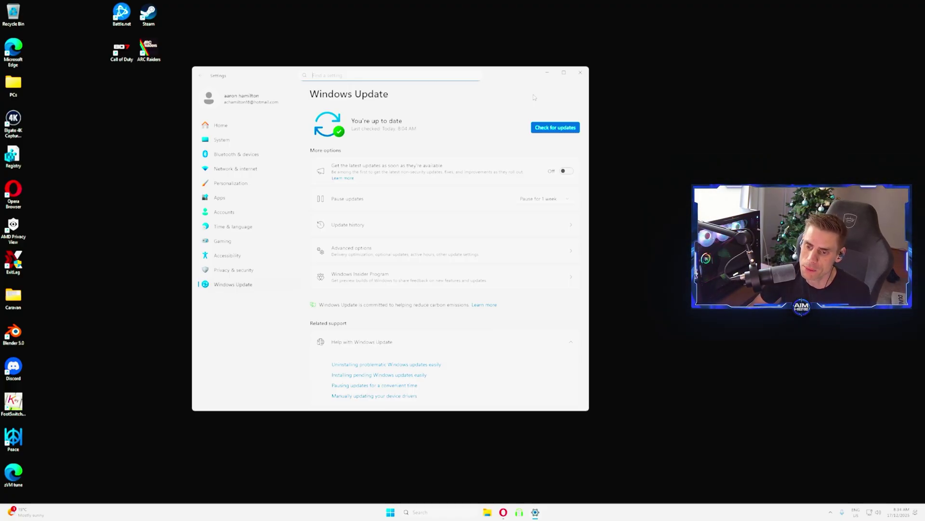
left_click(571, 224)
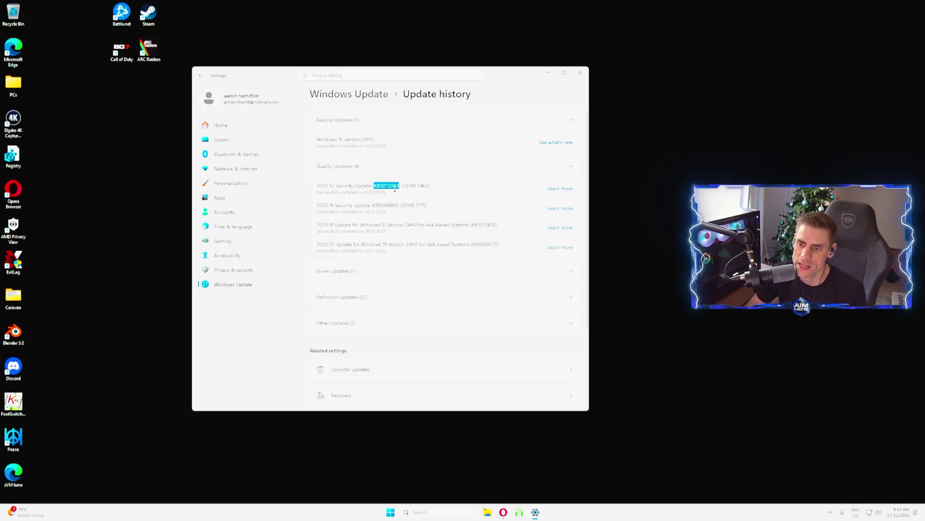
left_click(381, 193)
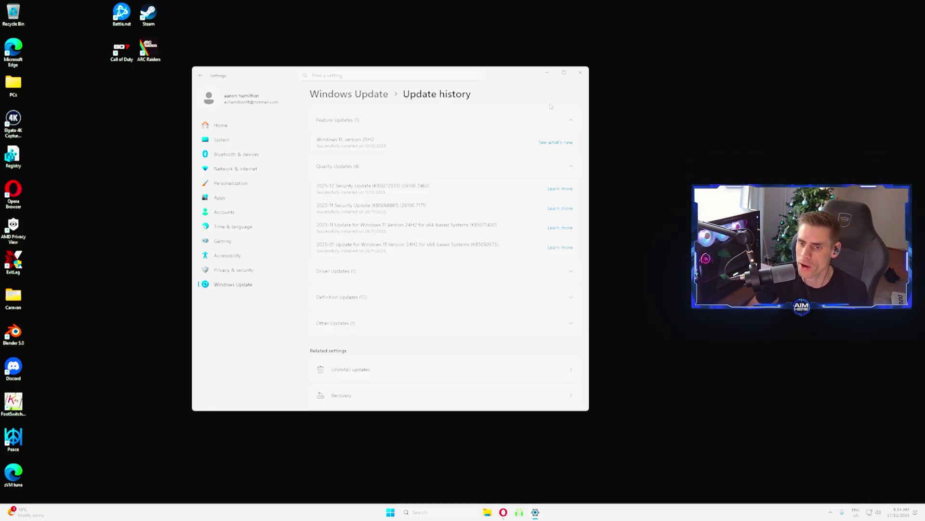
left_click(200, 78)
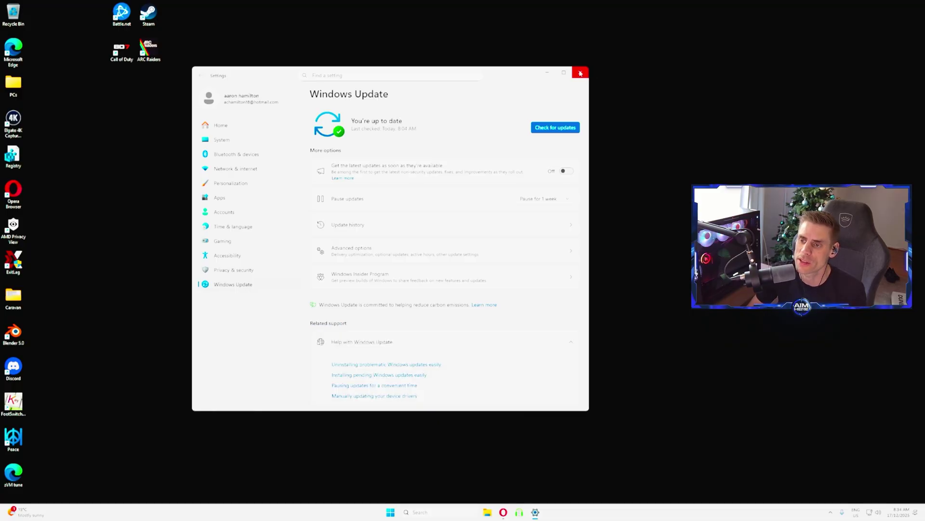
left_click(580, 73)
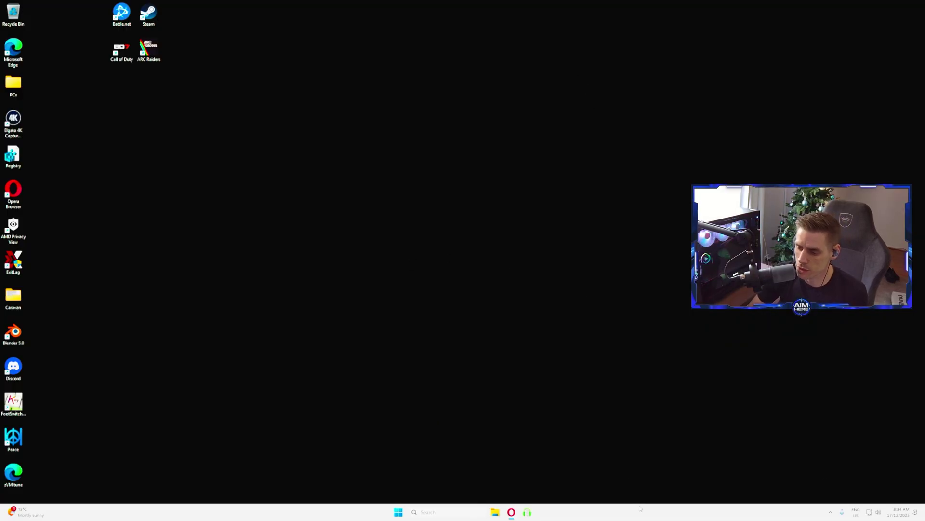
- Open Task Manager from the taskbar and enlarge its window
right_click(640, 508)
left_click(663, 483)
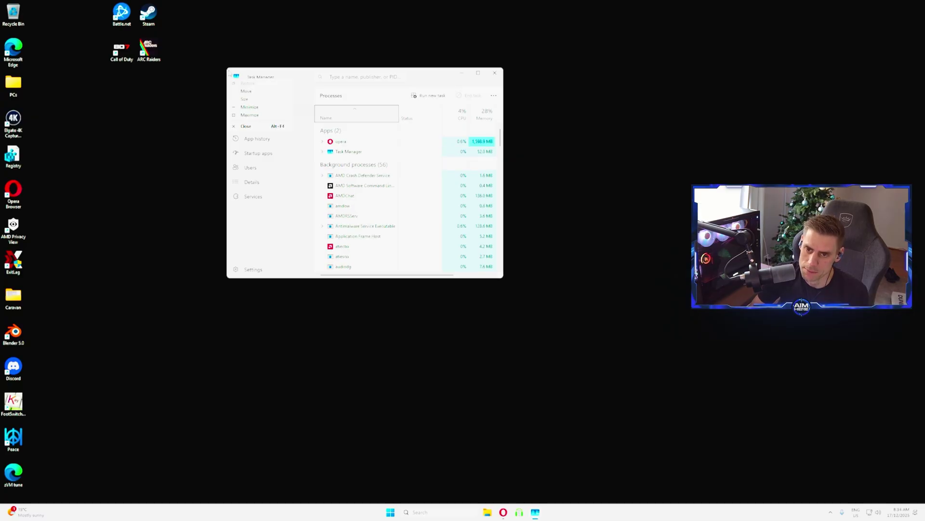
left_click_drag(228, 69, 62, 1)
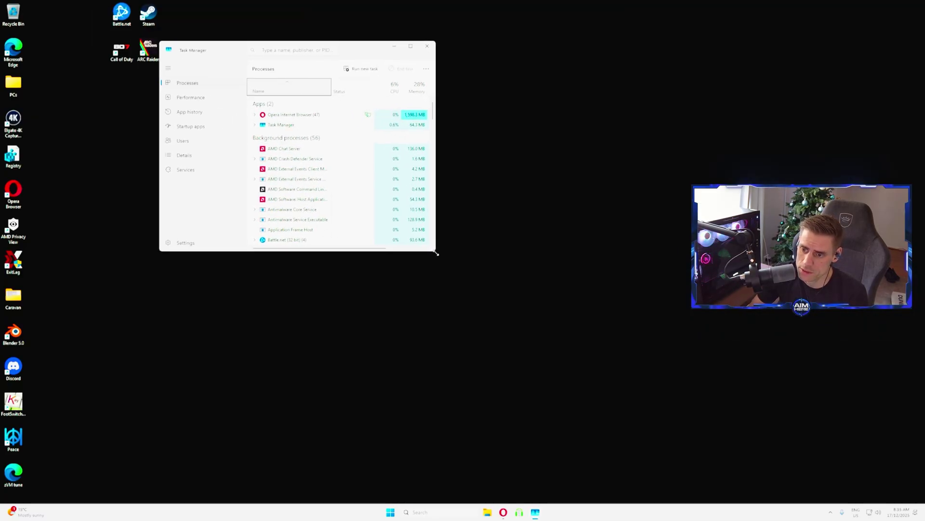
left_click_drag(437, 253, 540, 426)
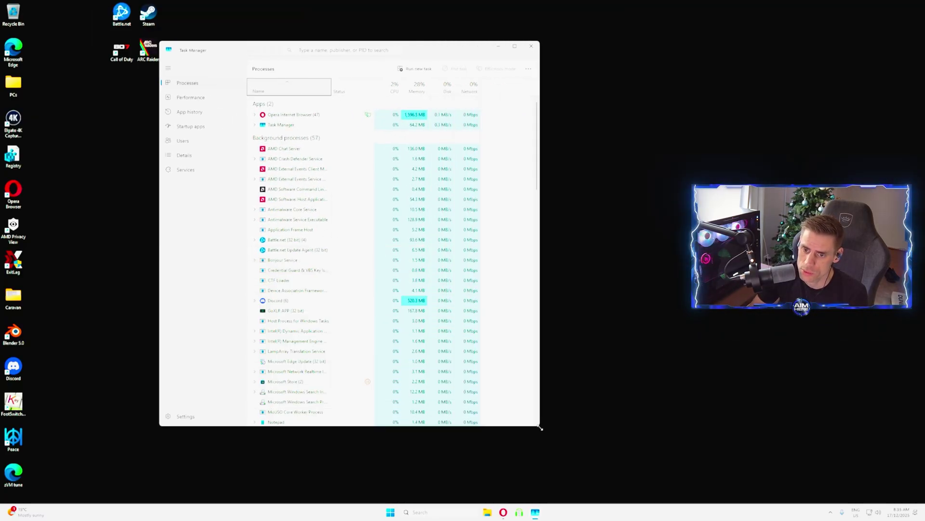
- Review the Startup apps list and their impact, selecting the Phone Link and Microsoft 365 Copilot entries
left_click(190, 127)
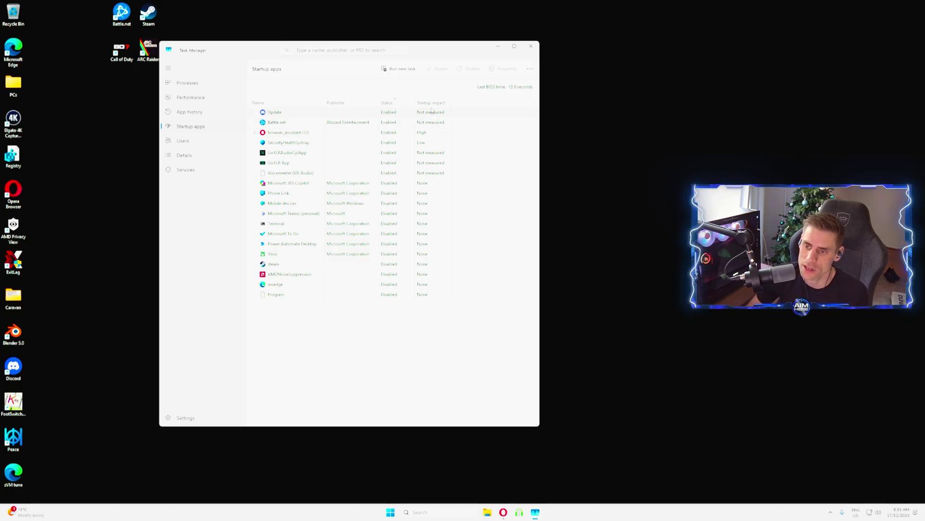
mouse_move(433, 167)
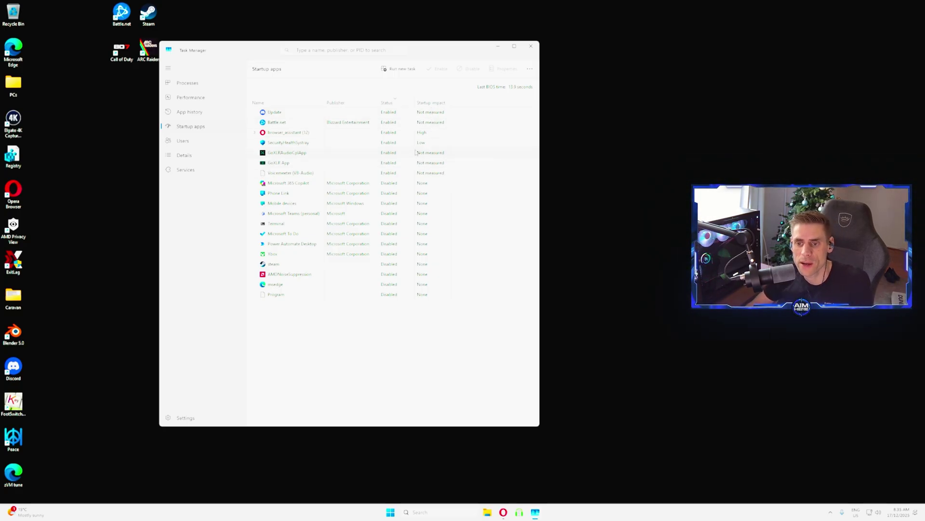
mouse_move(416, 153)
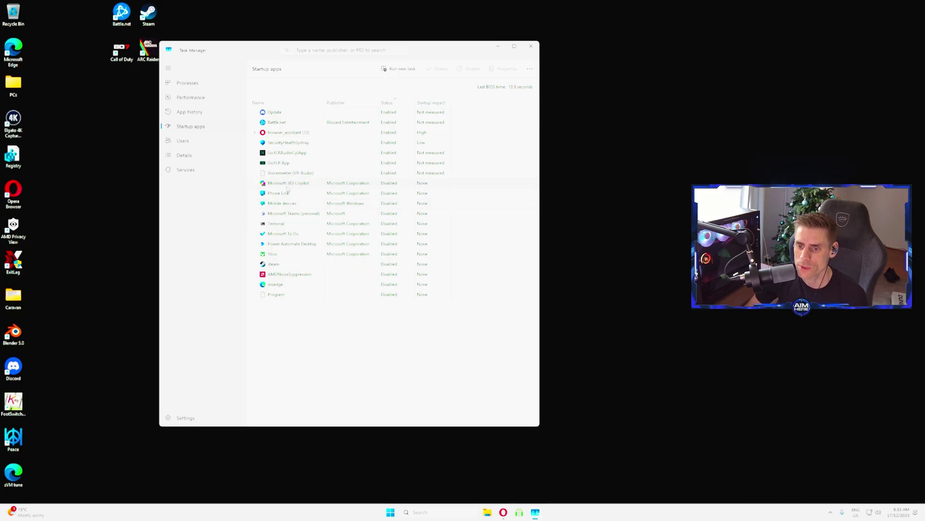
left_click(338, 193)
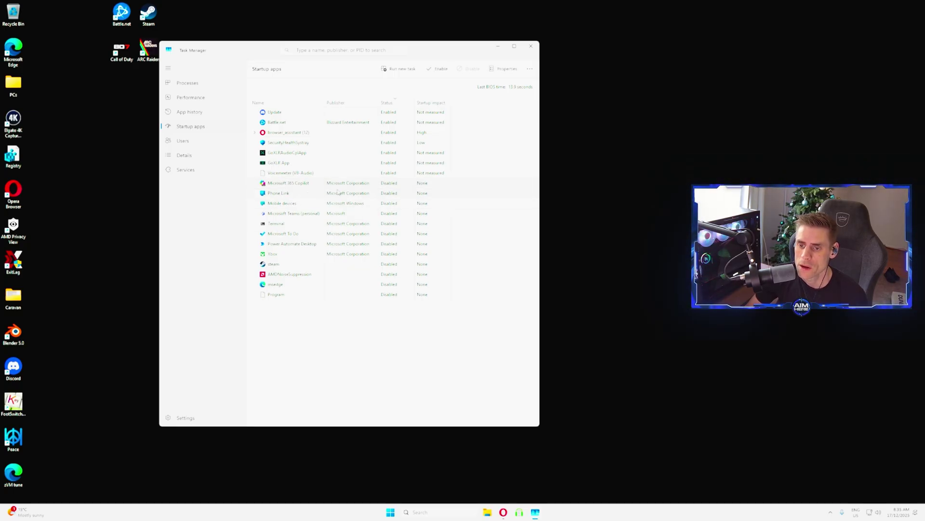
right_click(299, 185)
left_click(317, 193)
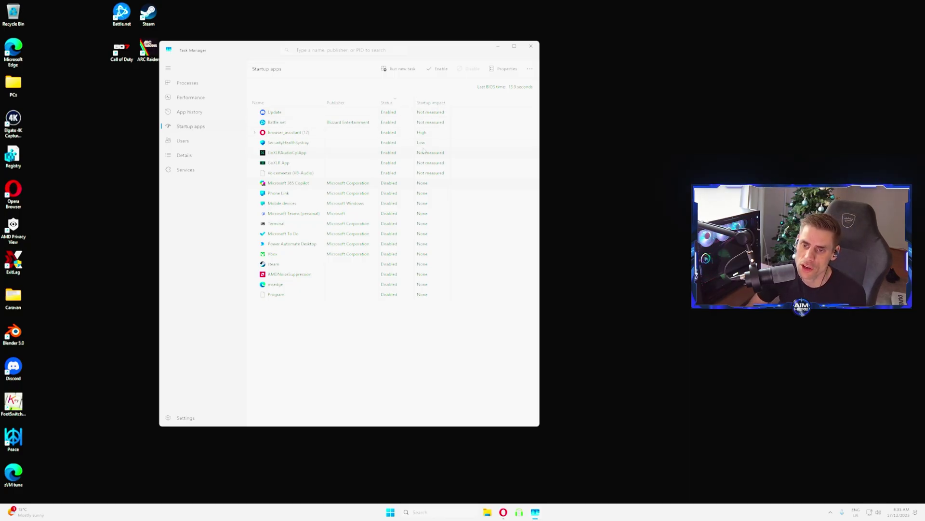
- Close Task Manager and set ARC Raiders' Window Mode back to Borderless Fullscreen after trying Windowed and Exclusive
left_click(532, 46)
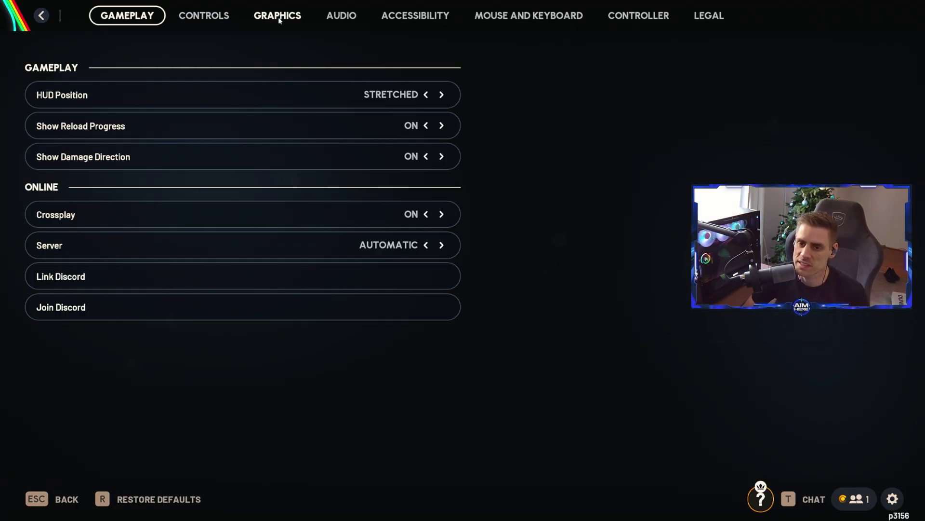
left_click(280, 18)
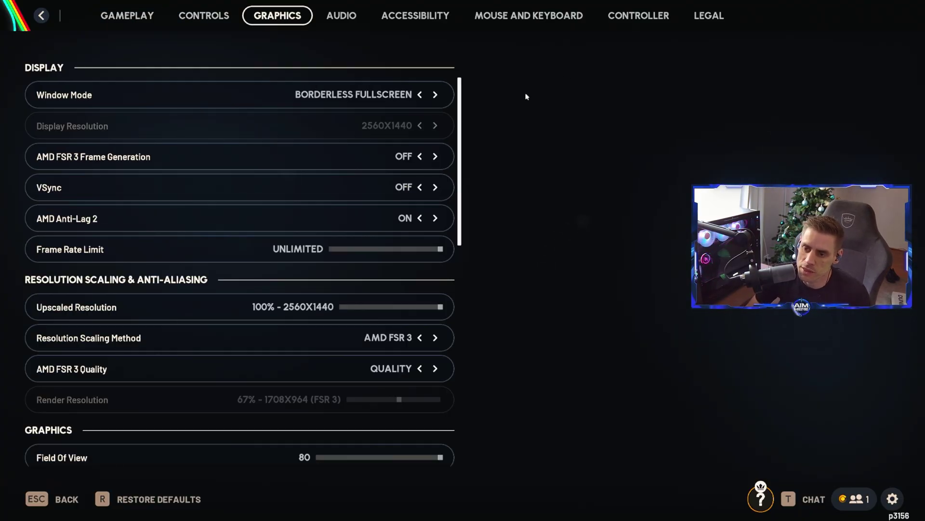
mouse_move(158, 101)
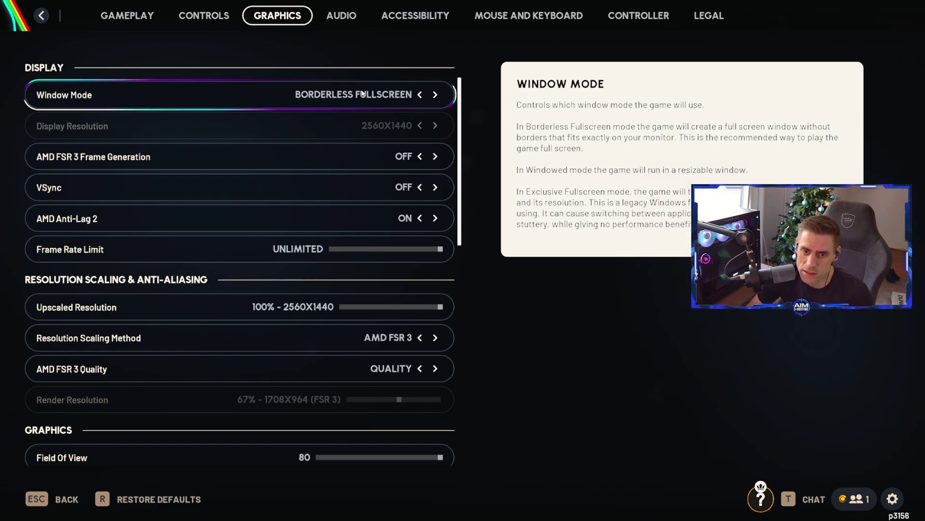
mouse_move(217, 123)
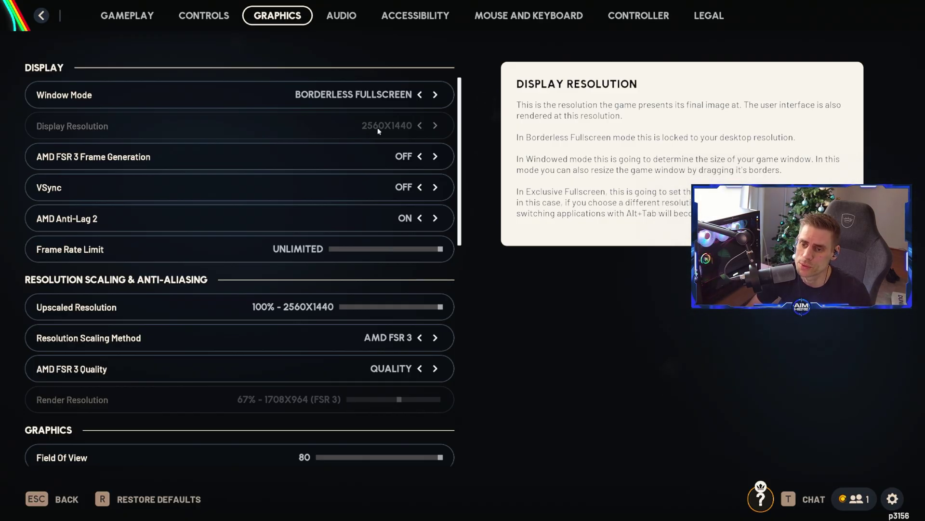
mouse_move(419, 100)
mouse_move(337, 133)
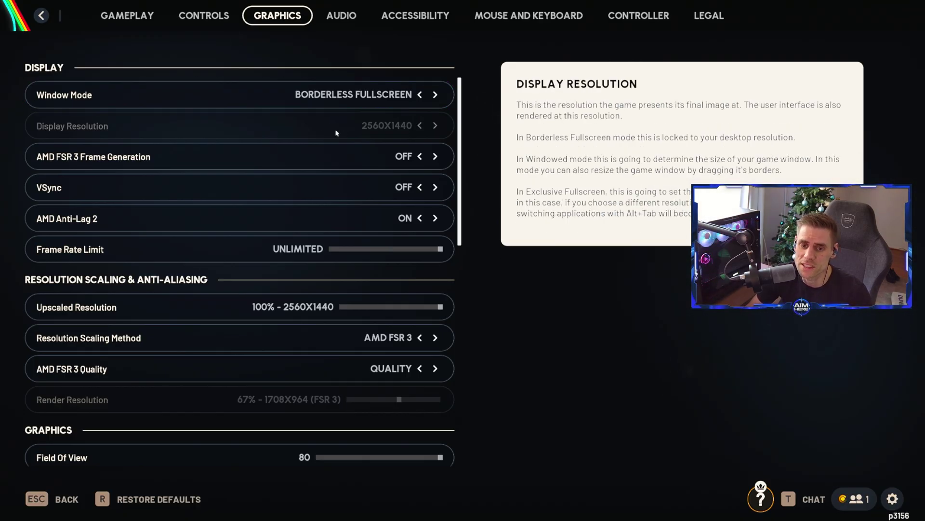
left_click(435, 95)
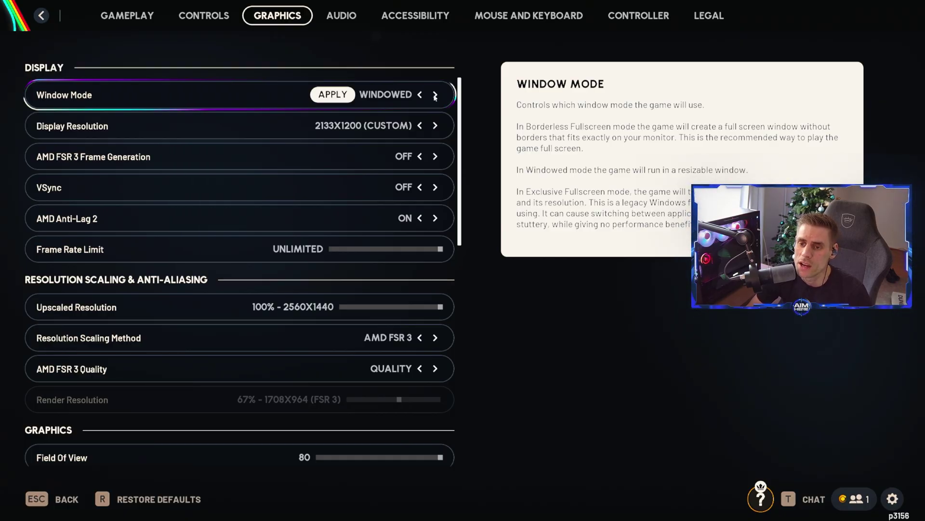
left_click(435, 95)
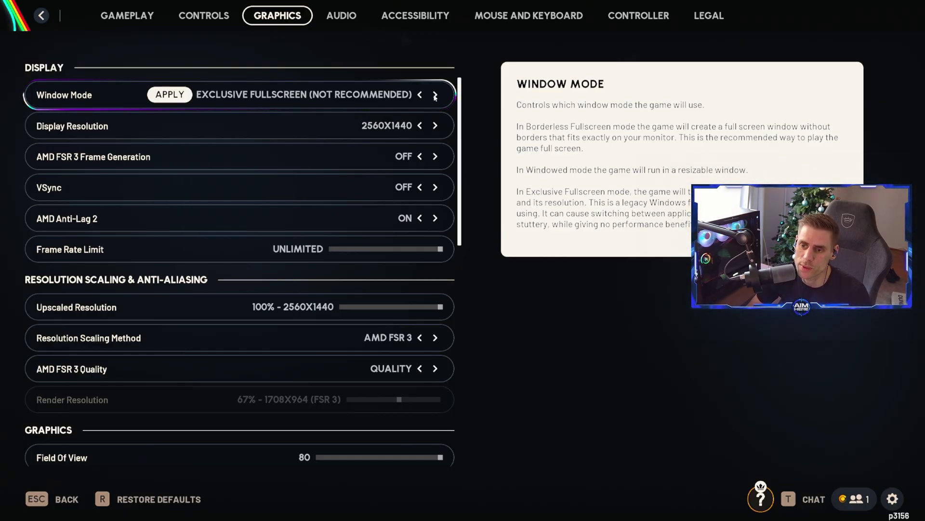
mouse_move(429, 127)
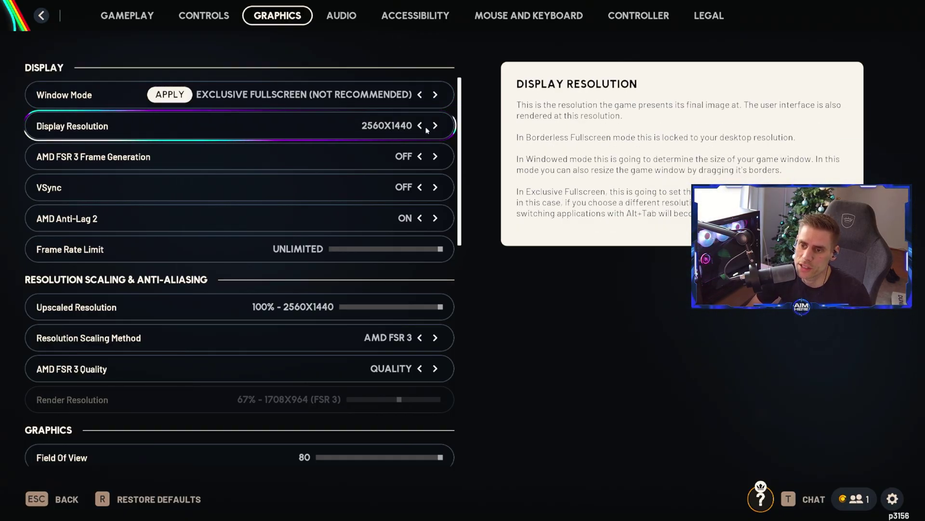
left_click(435, 95)
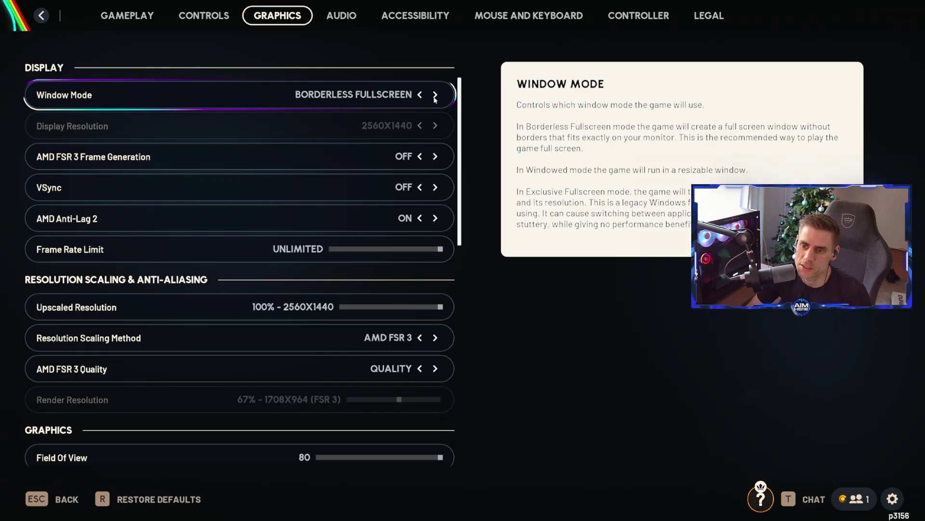
- Try Intel XeSS as the resolution scaling method, then switch back to AMD FSR 3
mouse_move(386, 126)
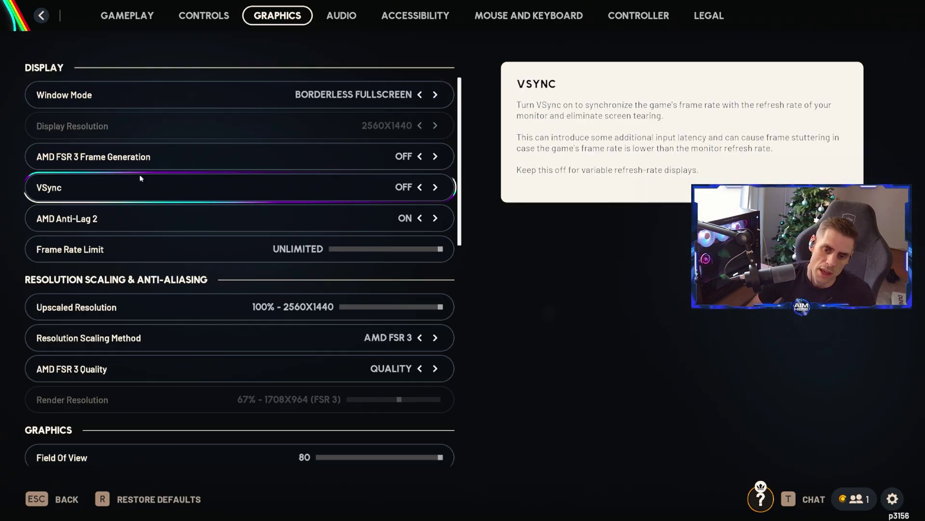
mouse_move(418, 157)
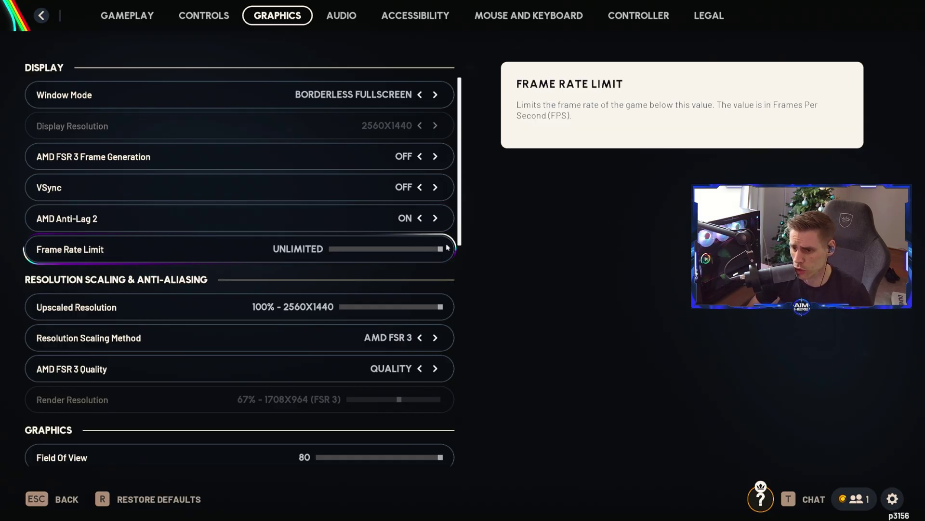
scroll(377, 230, "down", 2)
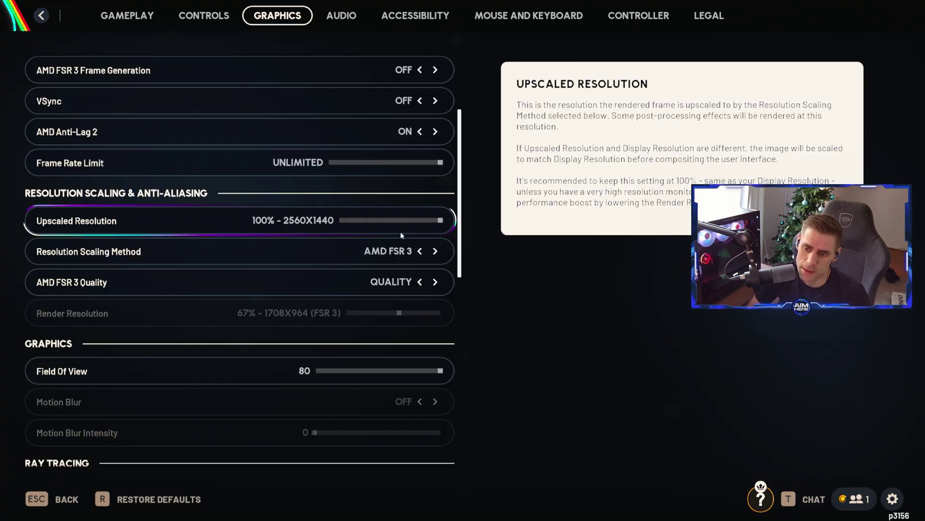
left_click(436, 253)
left_click(421, 253)
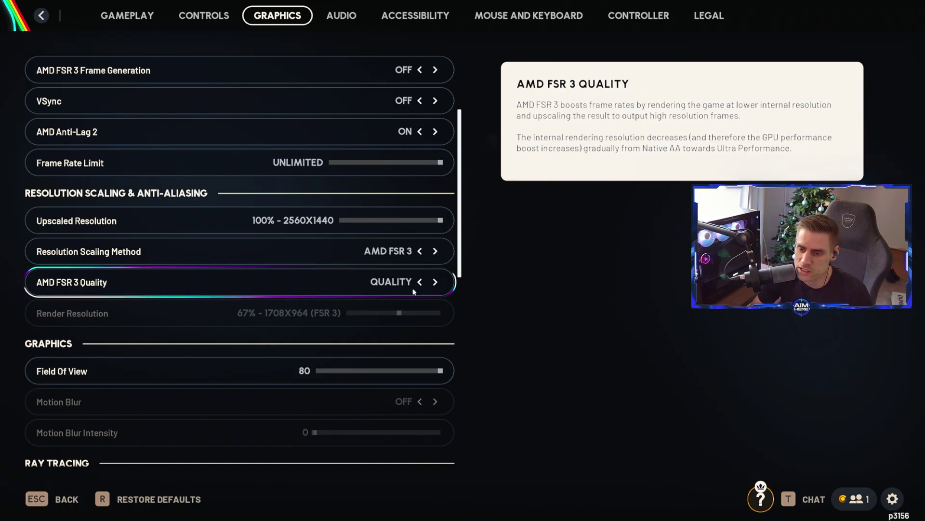
- Compare FSR 3 Balanced and Native AA presets, keeping Quality at 67% rendering (1708x964)
left_click(419, 282)
left_click(435, 283)
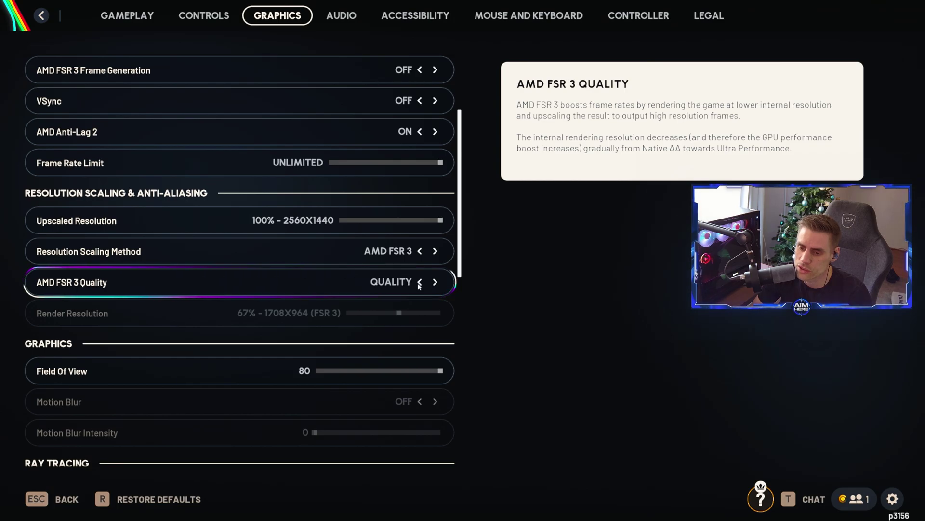
left_click(435, 283)
left_click(420, 282)
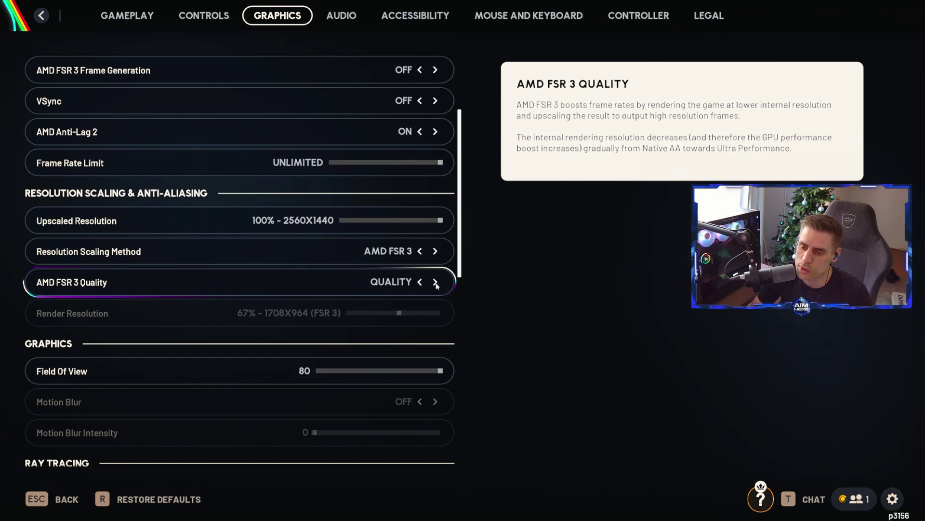
scroll(417, 193, "down", 2)
left_click(435, 185)
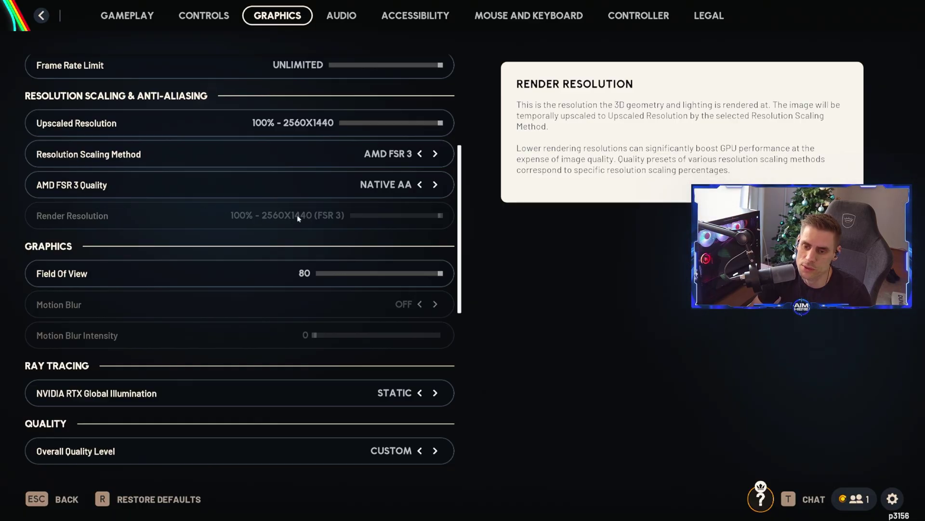
left_click(435, 185)
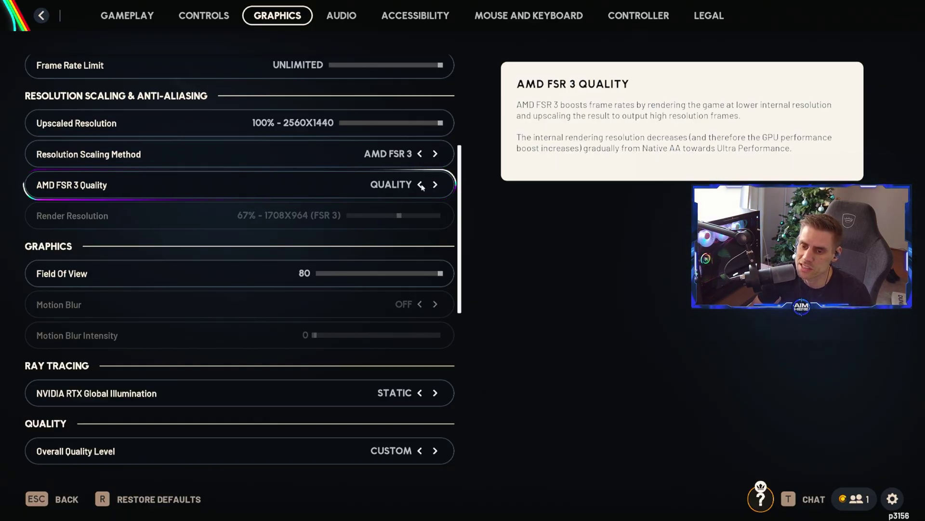
left_click_drag(459, 234, 458, 258)
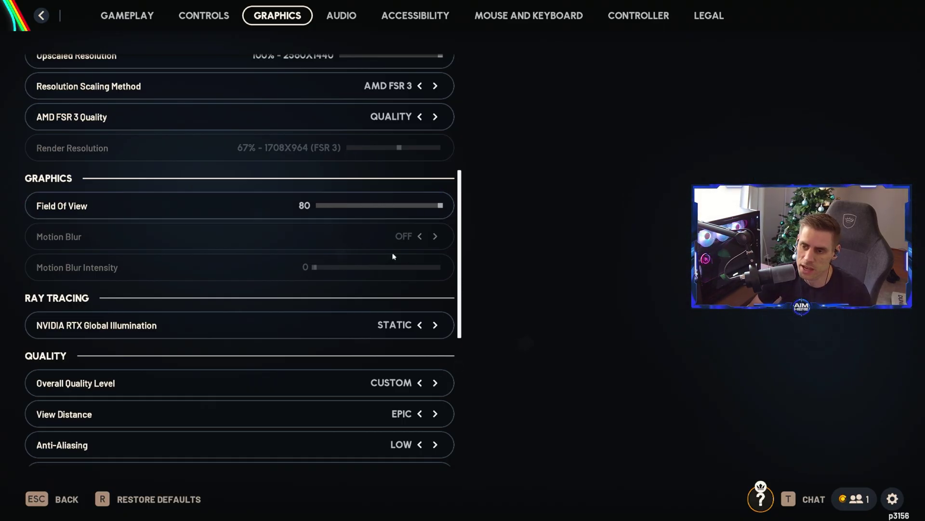
- Scroll through the Graphics quality and Advanced rows, then switch to the Audio tab
scroll(470, 247, "down", 2)
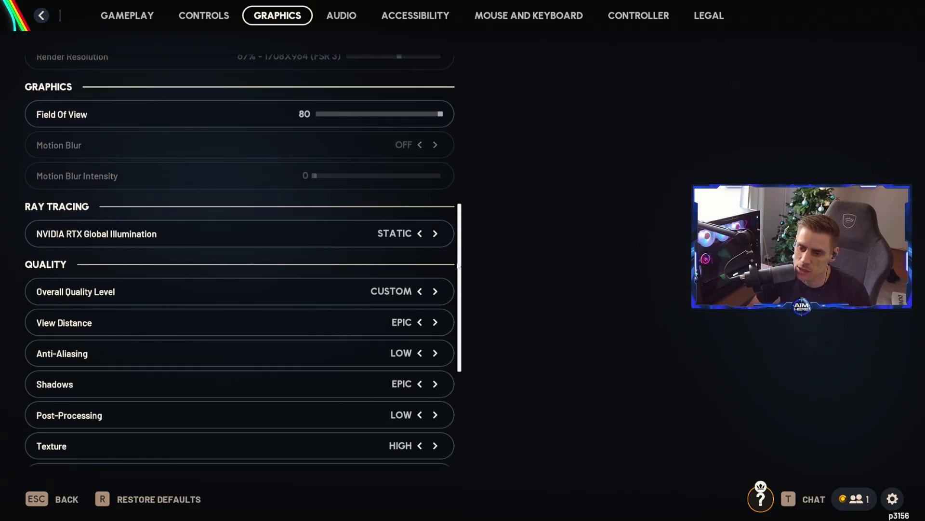
scroll(459, 265, "down", 3)
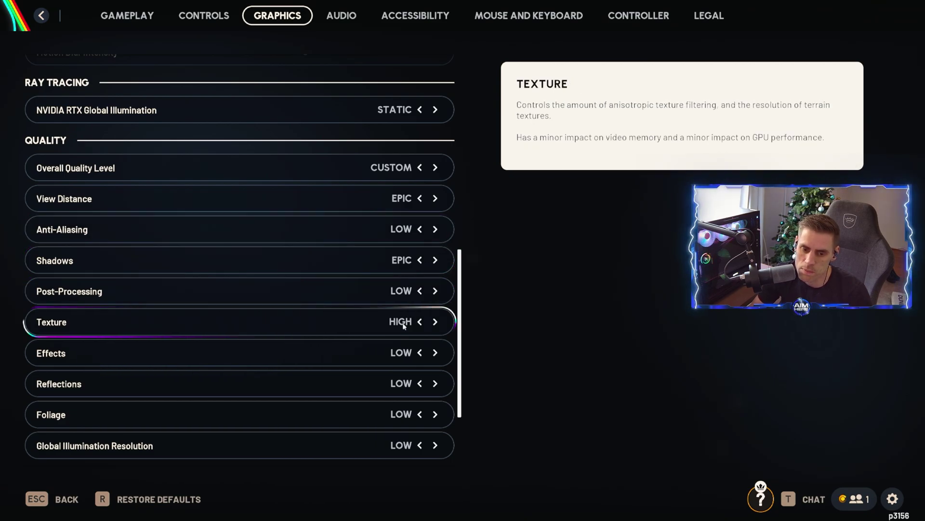
scroll(400, 324, "down", 1)
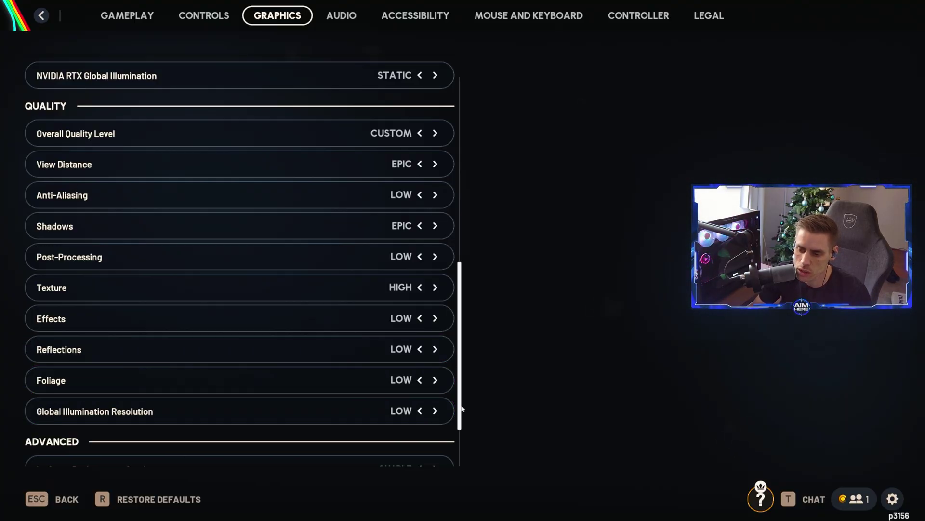
left_click_drag(461, 406, 463, 442)
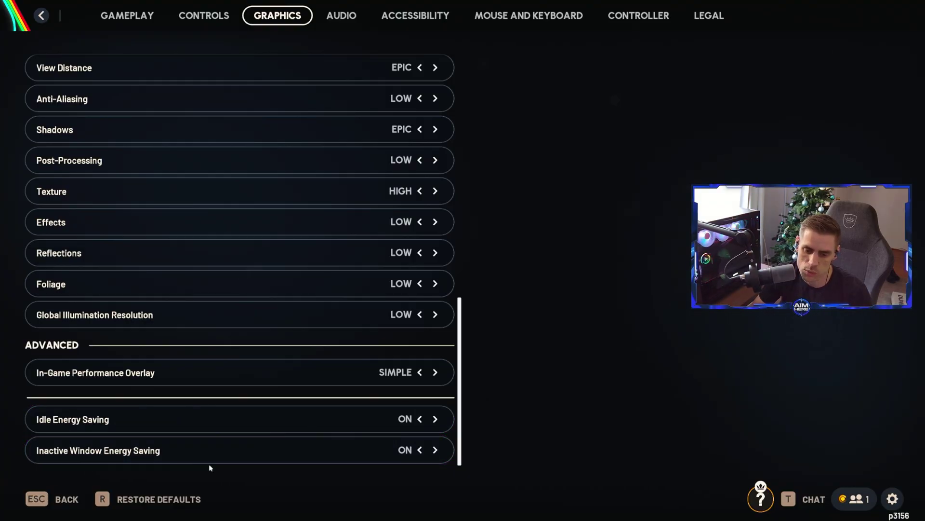
key("e")
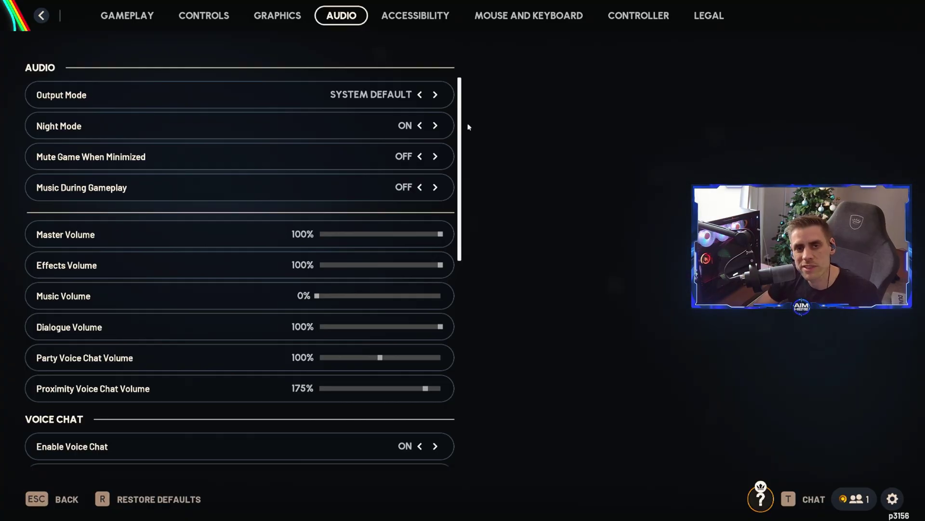
- Scroll through the Audio tab's Voice Chat sections to review their options
scroll(453, 160, "down", 3)
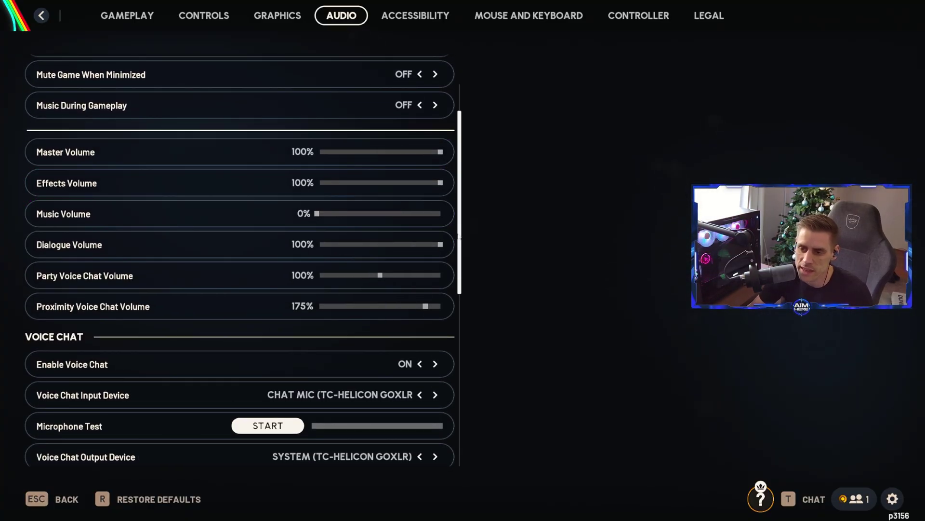
scroll(460, 250, "down", 1)
scroll(462, 265, "down", 6)
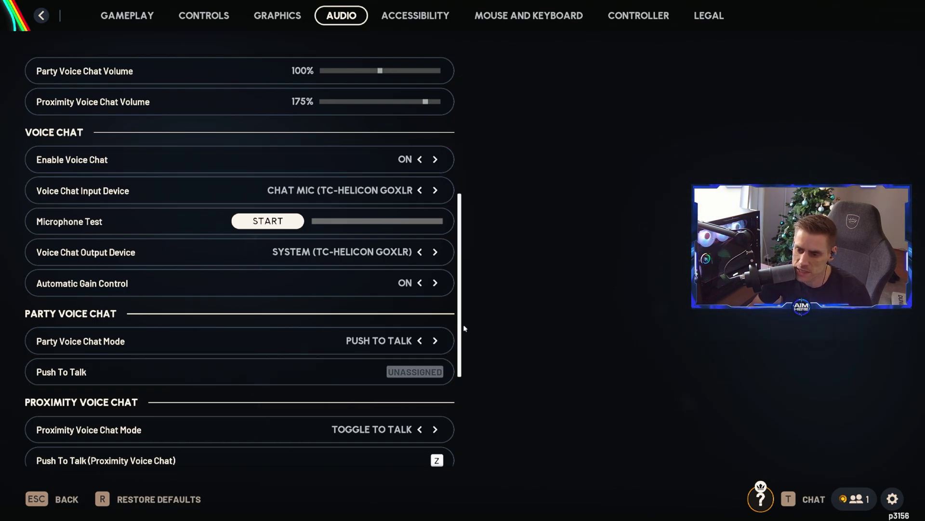
scroll(464, 324, "down", 4)
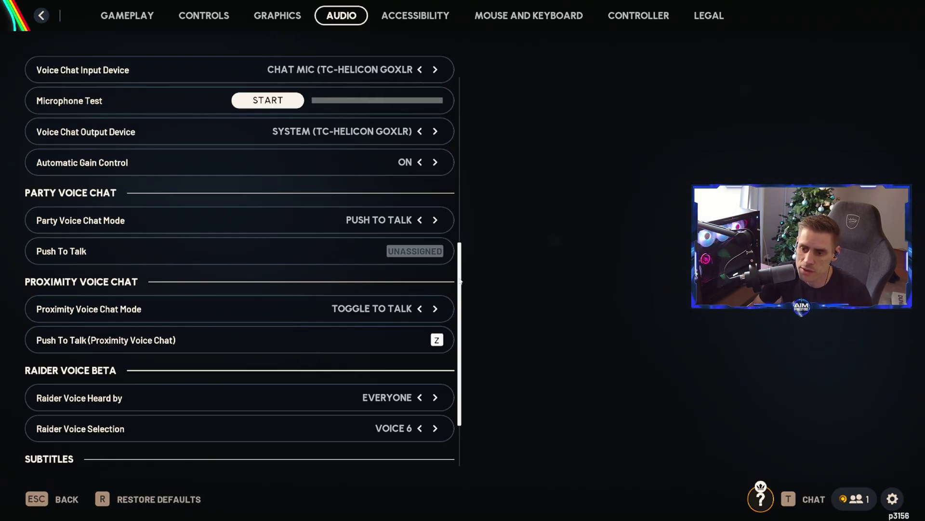
left_click_drag(460, 281, 461, 209)
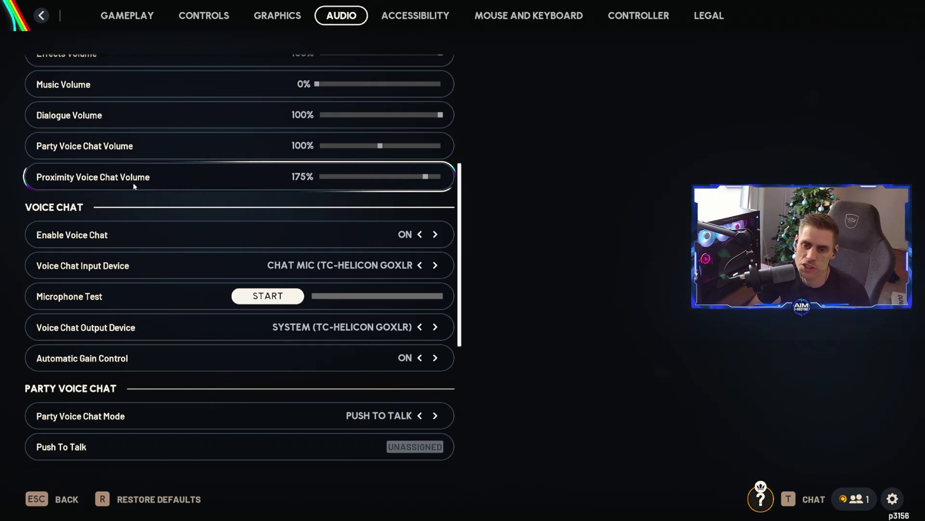
scroll(329, 188, "up", 5)
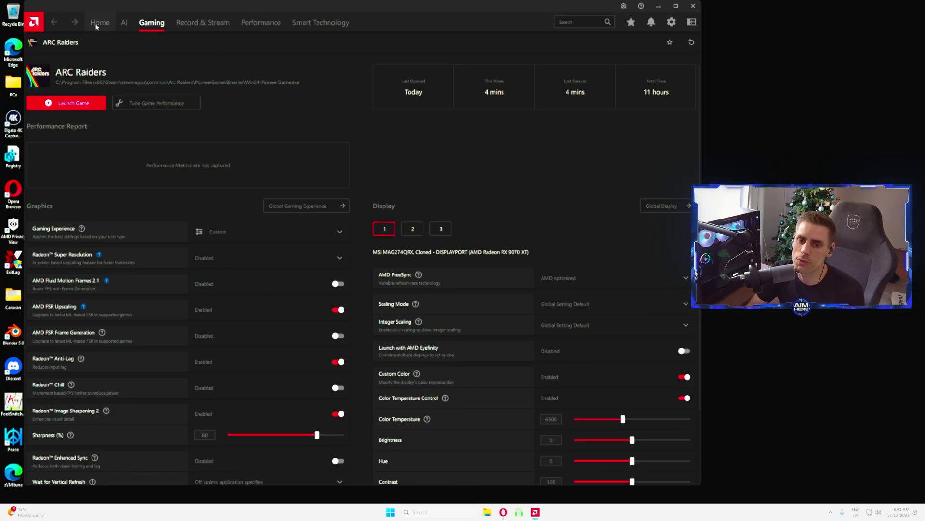
- Confirm in AMD Install Manager that Adrenalin Edition 25.12.1 is installed and up to date, then close it
left_click(97, 25)
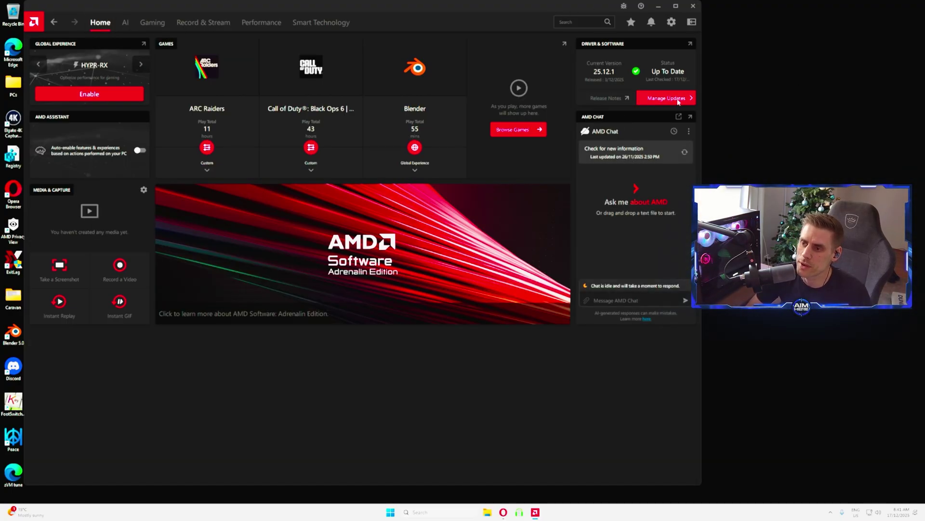
left_click(678, 99)
left_click(444, 324)
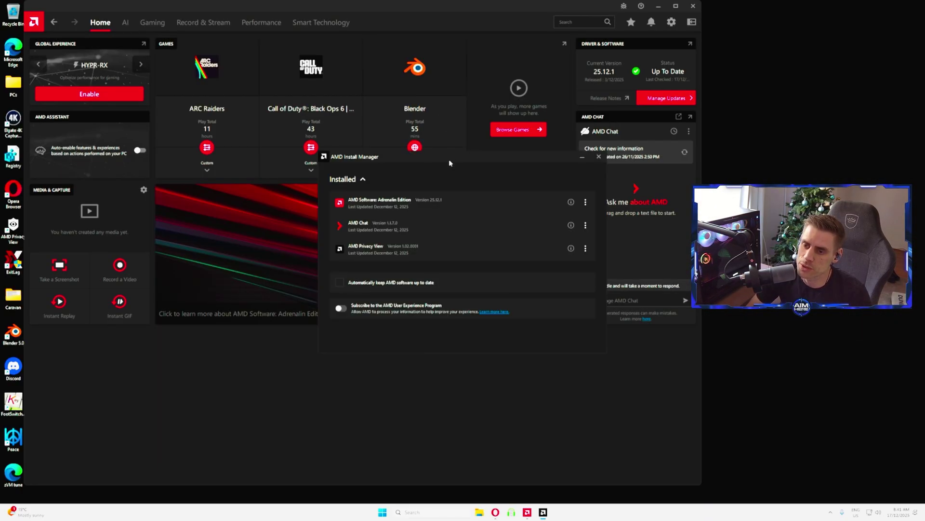
left_click_drag(449, 159, 289, 108)
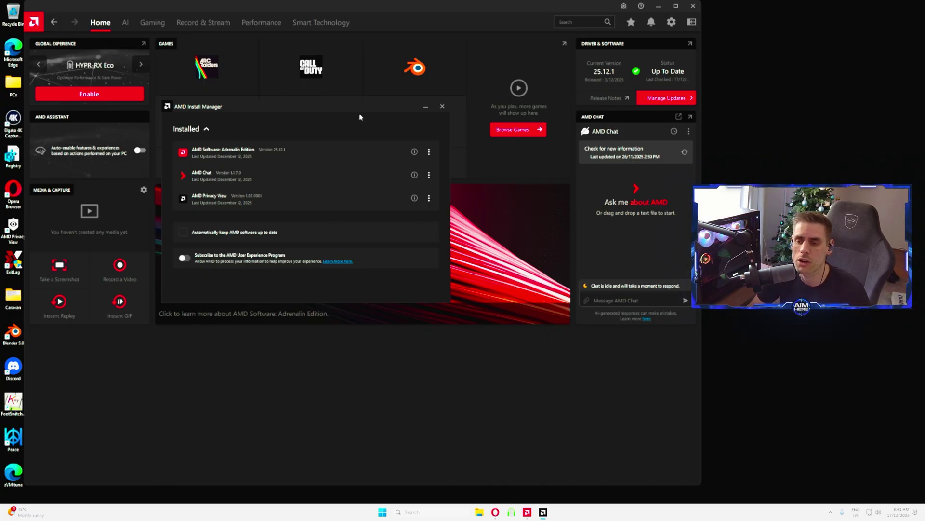
left_click(442, 106)
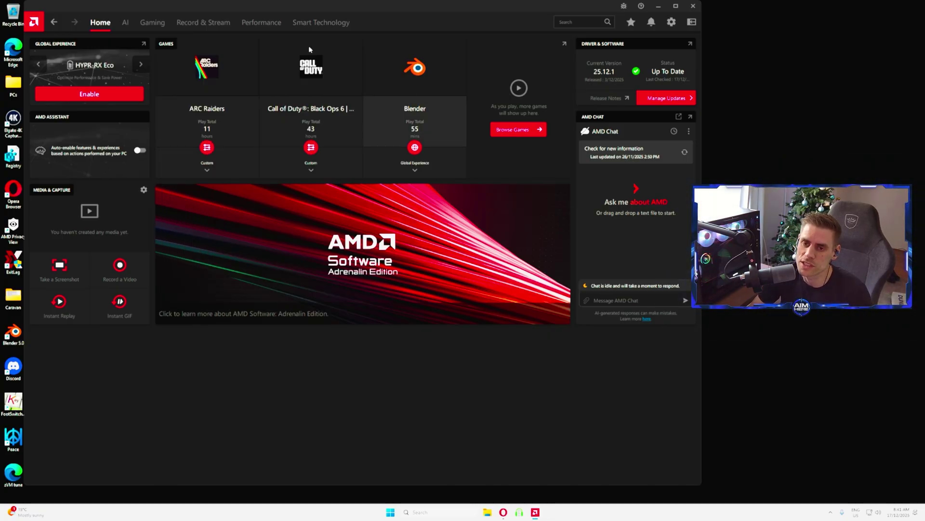
- In the Games library, try Add A Game and cancel it, then open the ARC Raiders card
left_click(152, 23)
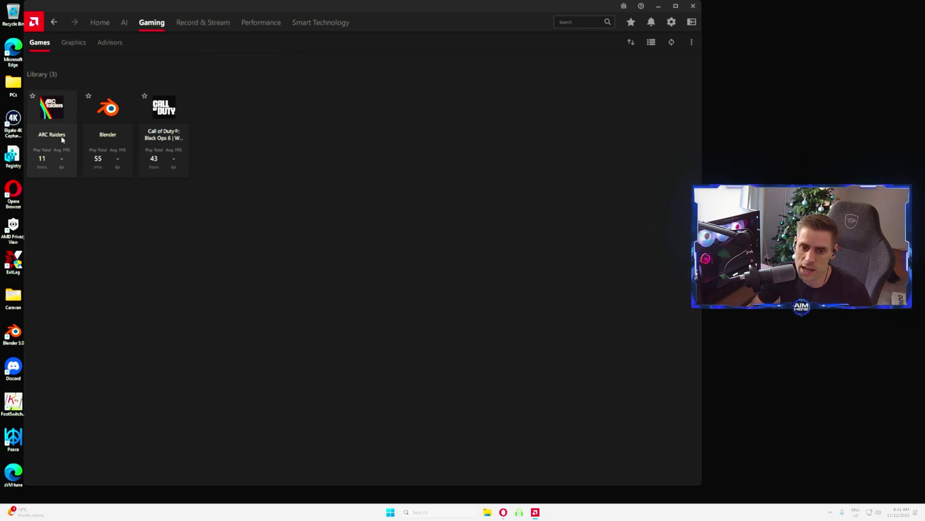
left_click(62, 139)
left_click(54, 22)
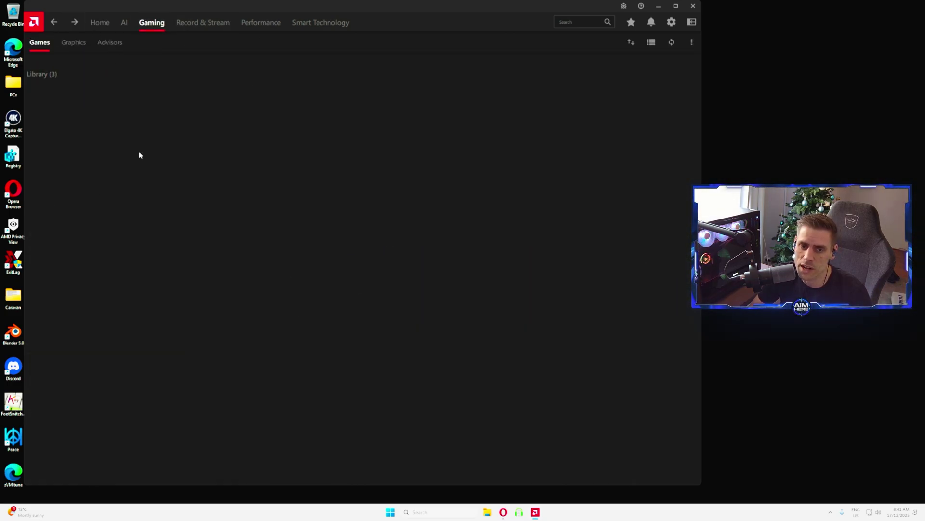
left_click(693, 44)
left_click(667, 62)
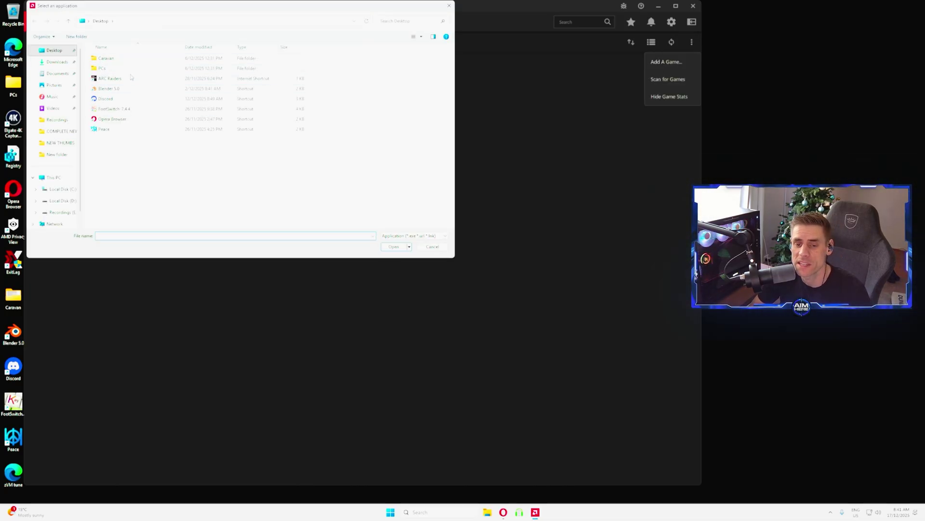
left_click(449, 5)
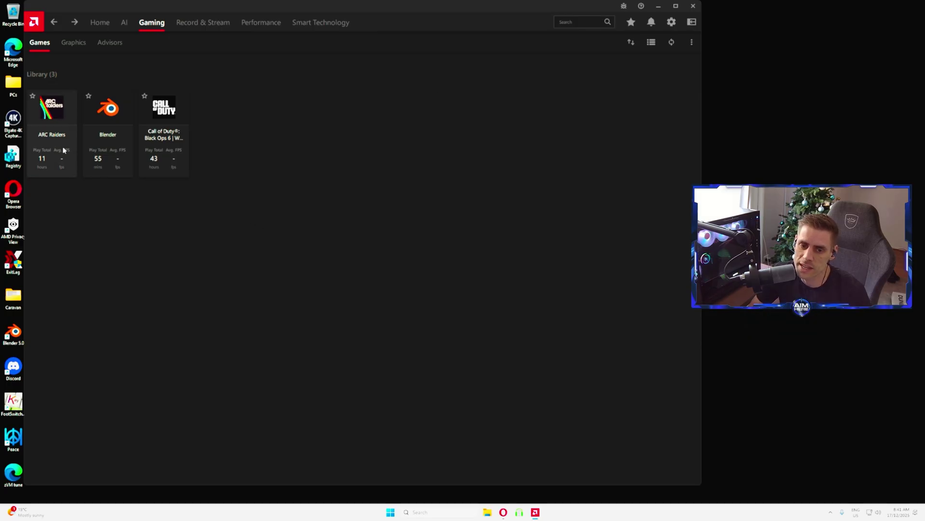
left_click(52, 120)
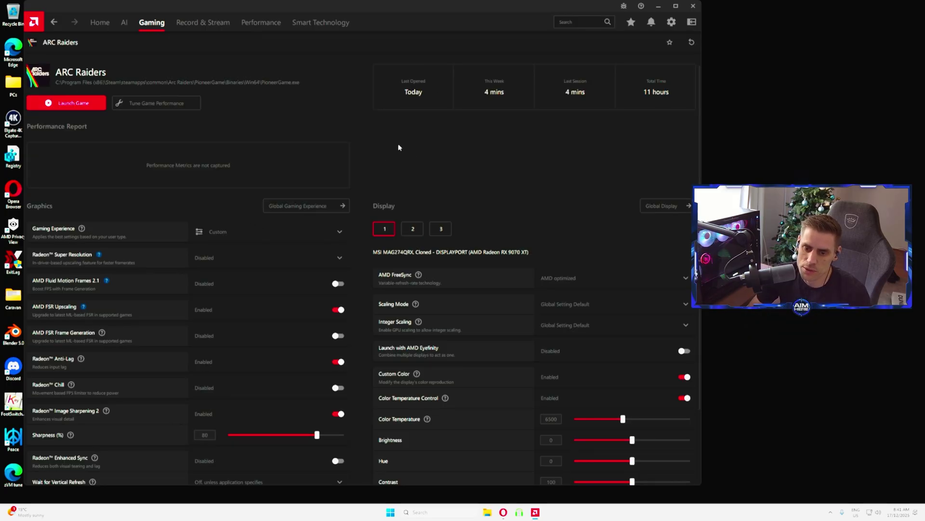
scroll(383, 129, "down", 2)
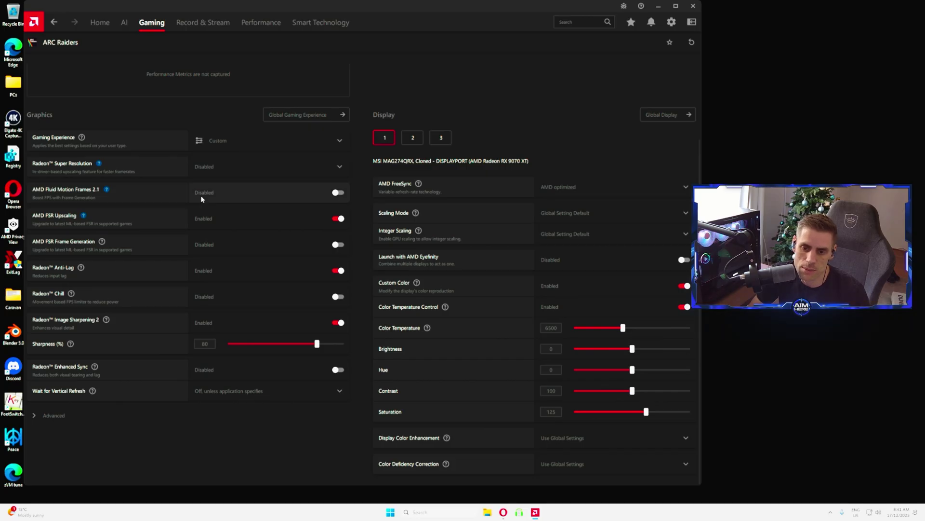
mouse_move(74, 229)
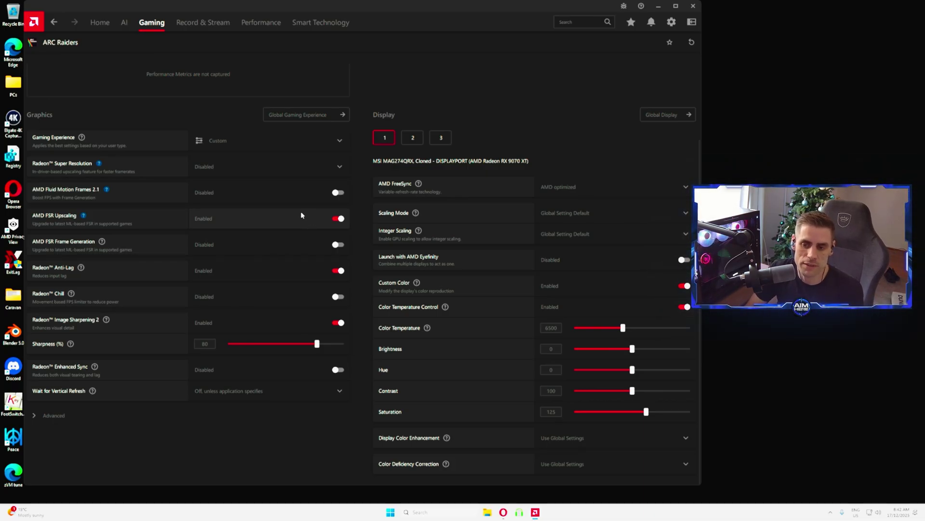
mouse_move(51, 248)
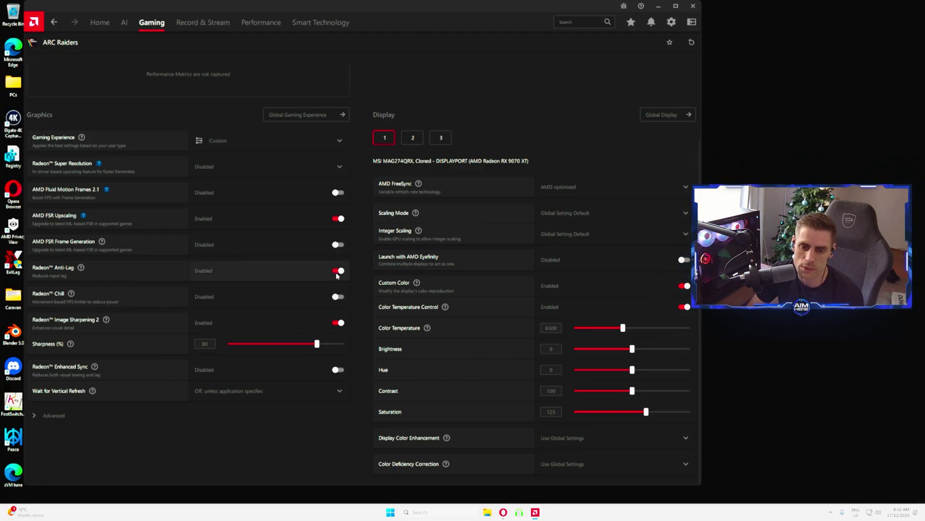
scroll(360, 286, "up", 1)
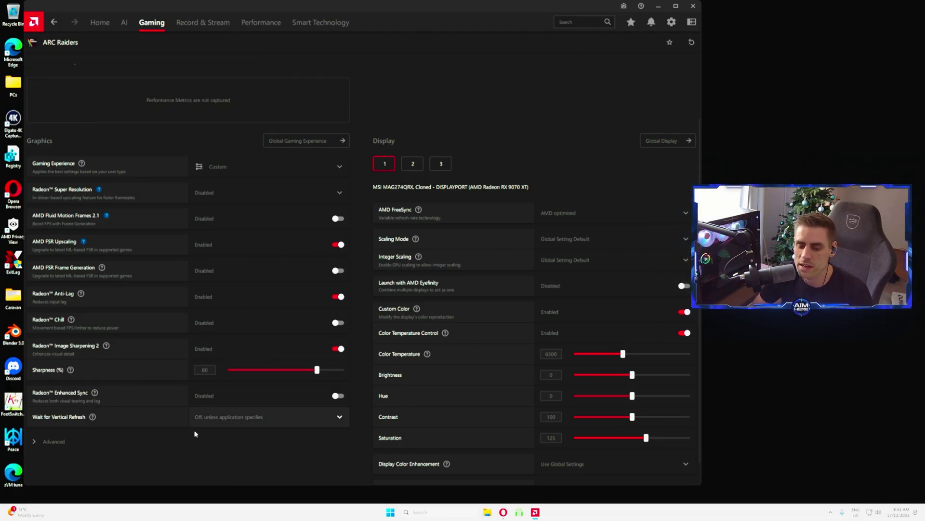
- Expand the Advanced graphics options and set Texture Filtering Quality to Performance
left_click(39, 441)
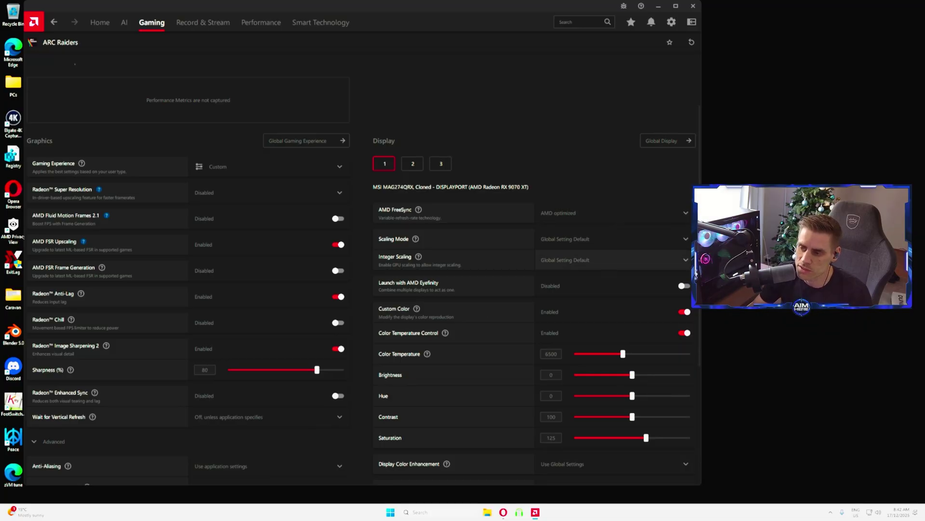
scroll(702, 366, "down", 4)
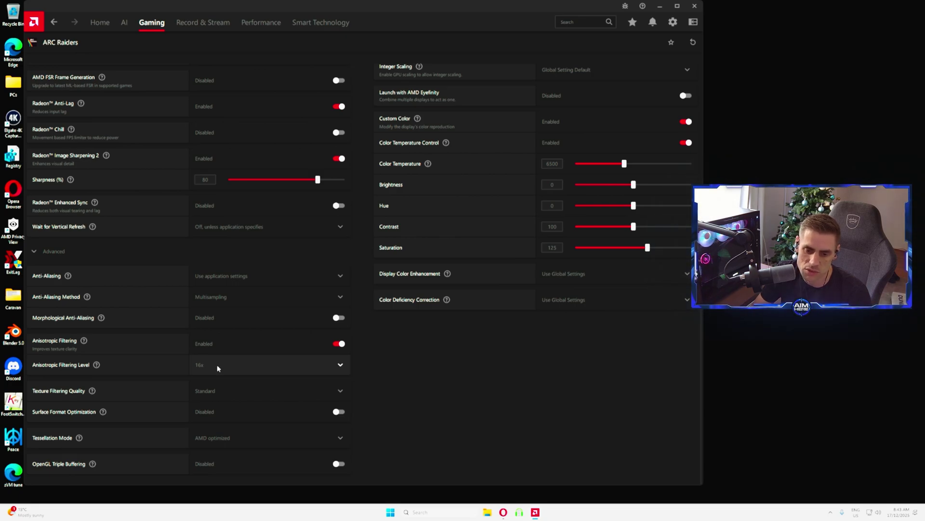
left_click(205, 392)
left_click(199, 444)
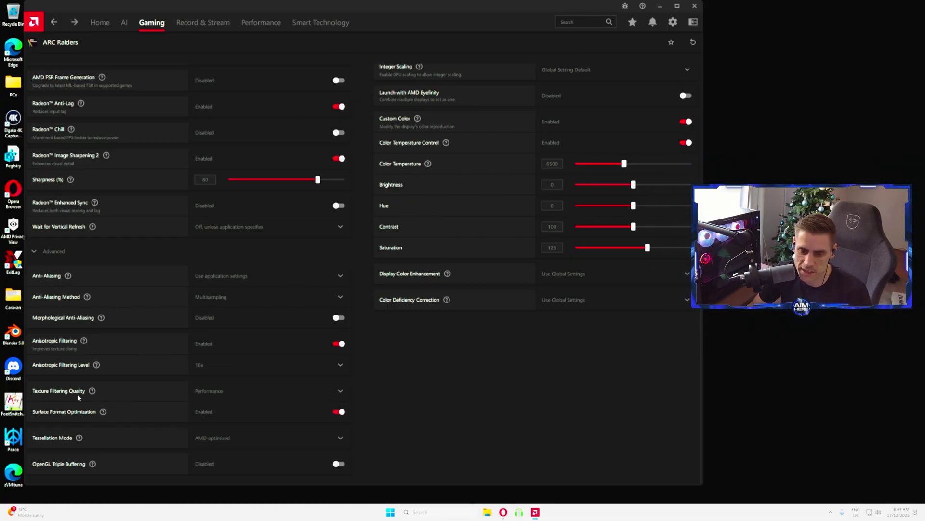
- Turn off Surface Format Optimization, then select the Saturation value to check it
mouse_move(103, 412)
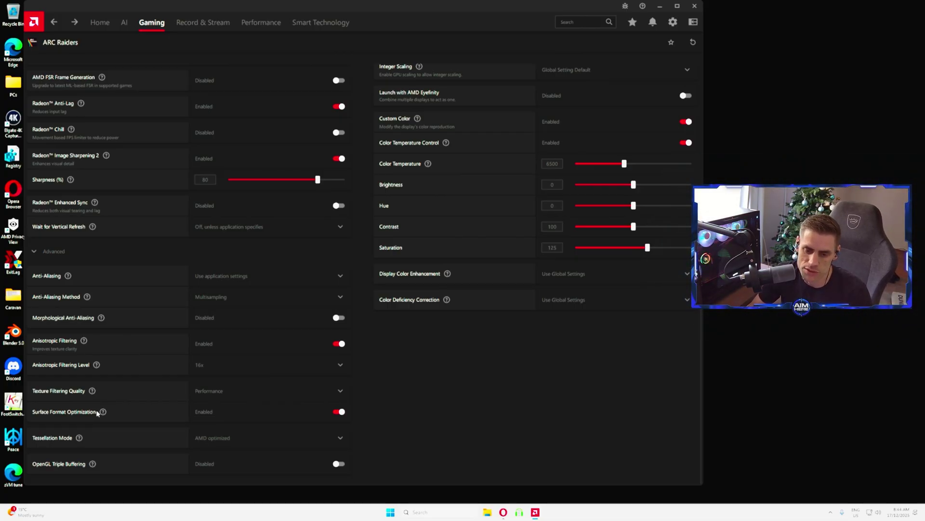
left_click(94, 412)
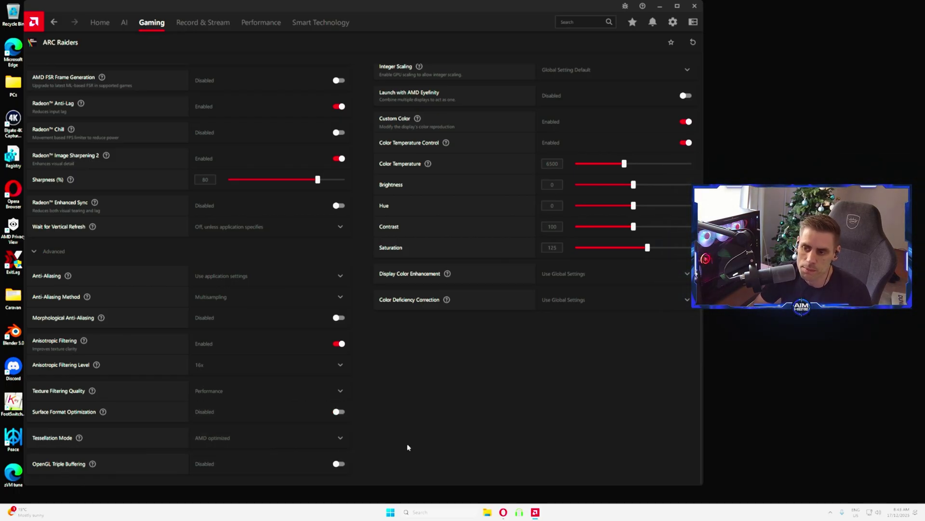
scroll(406, 443, "up", 3)
scroll(406, 447, "up", 3)
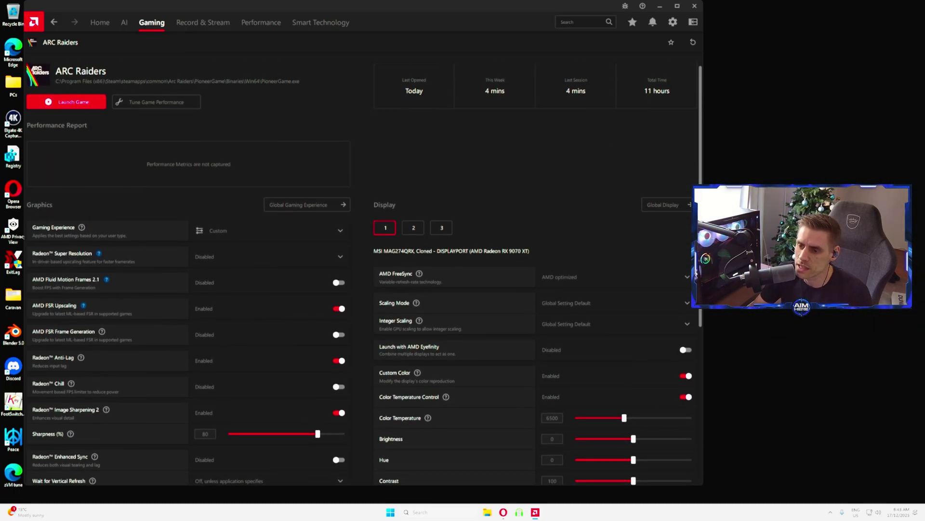
scroll(406, 446, "down", 3)
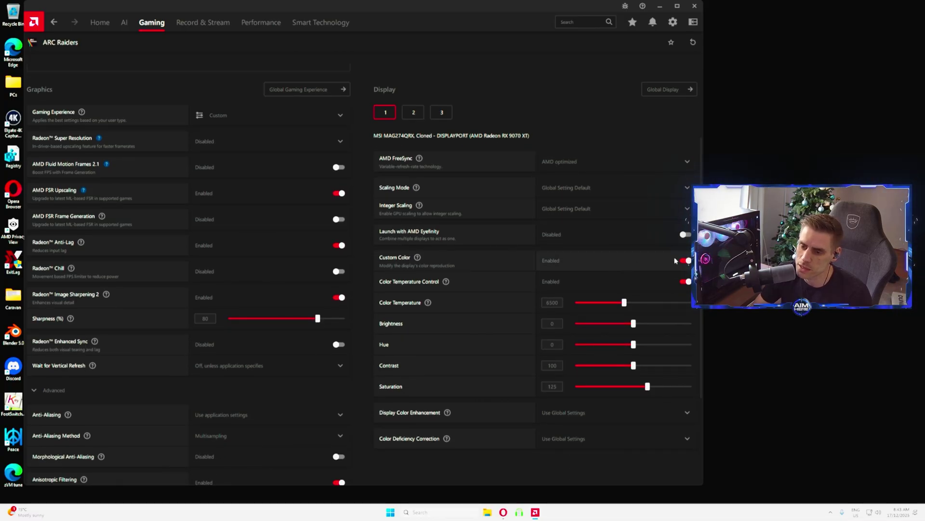
left_click(548, 386)
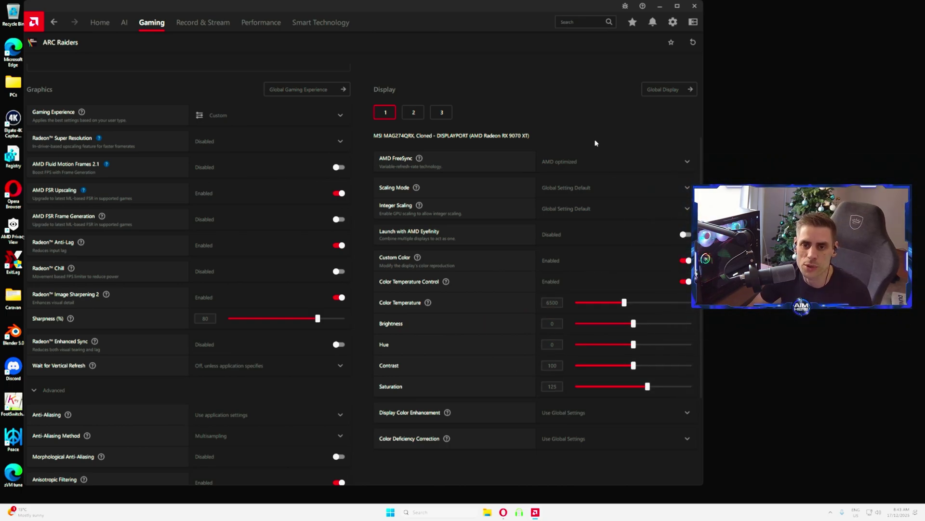
scroll(515, 407, "down", 3)
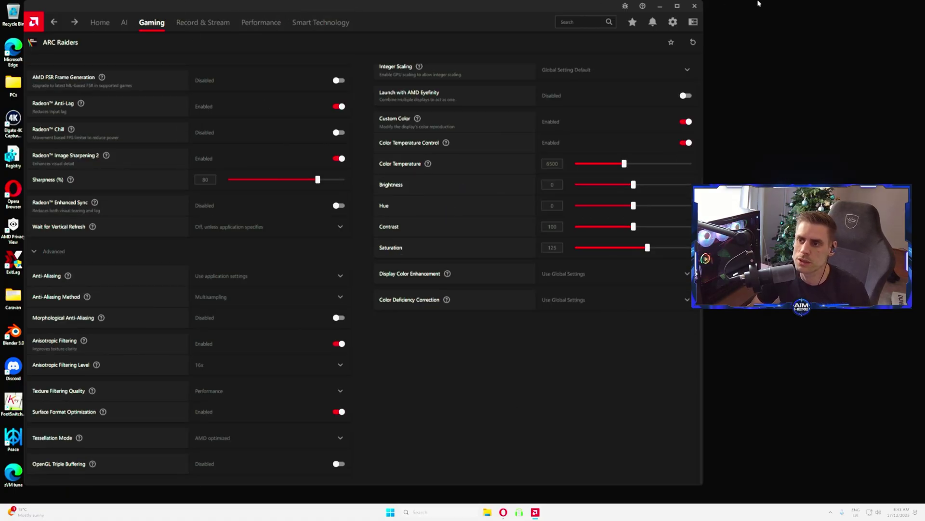
- Review the app's Preferences, then open the Display settings page (Custom Color, Saturation 125)
left_click(679, 23)
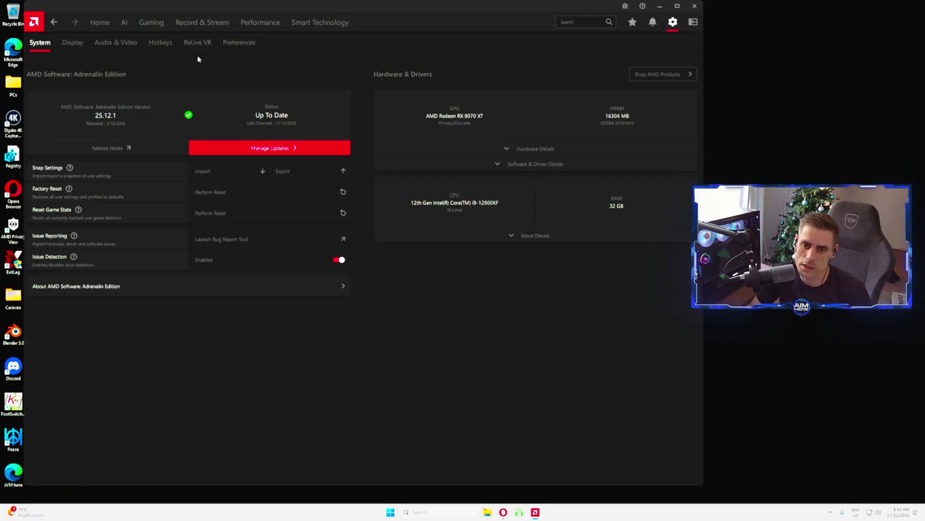
left_click(245, 45)
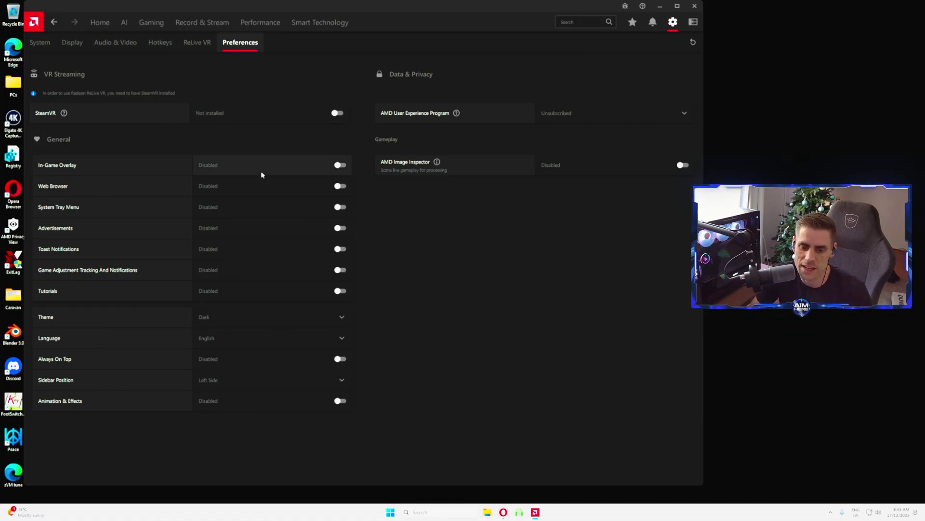
left_click(72, 42)
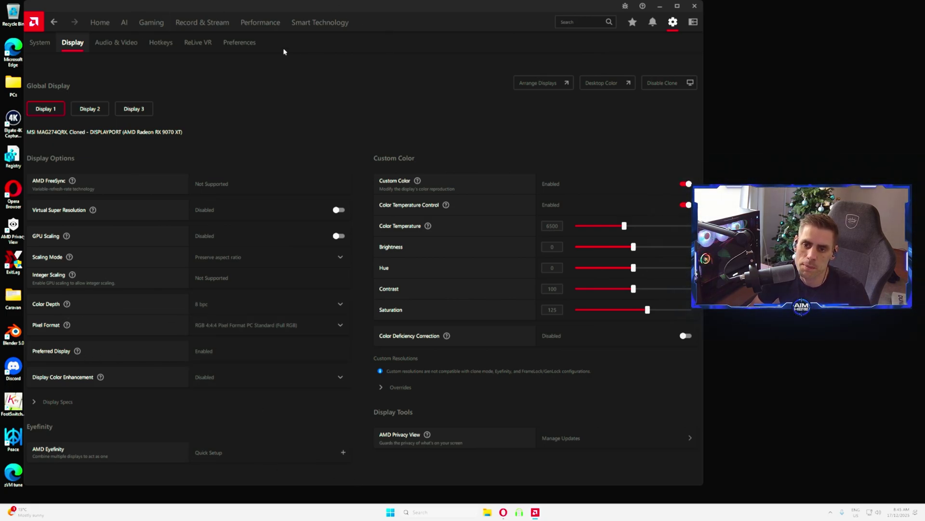
- Go to the Performance section's Tuning page
left_click(250, 23)
left_click(72, 42)
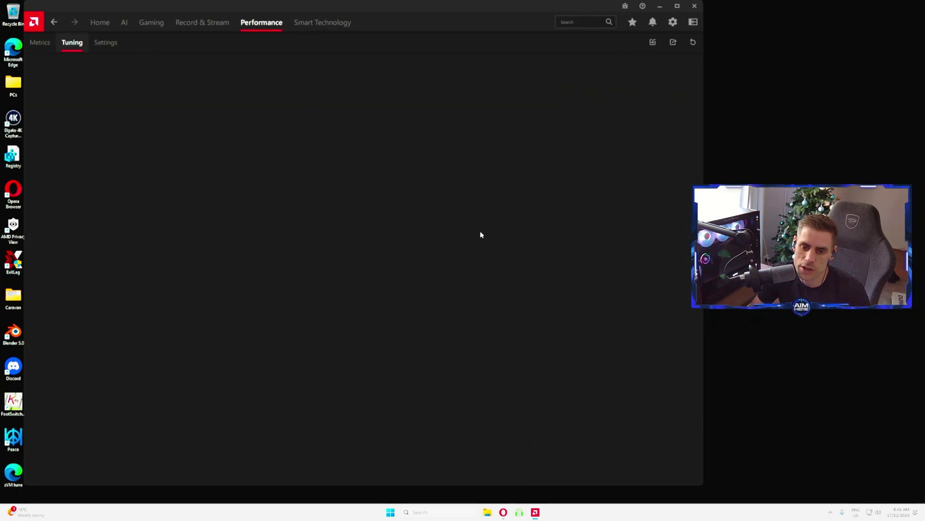